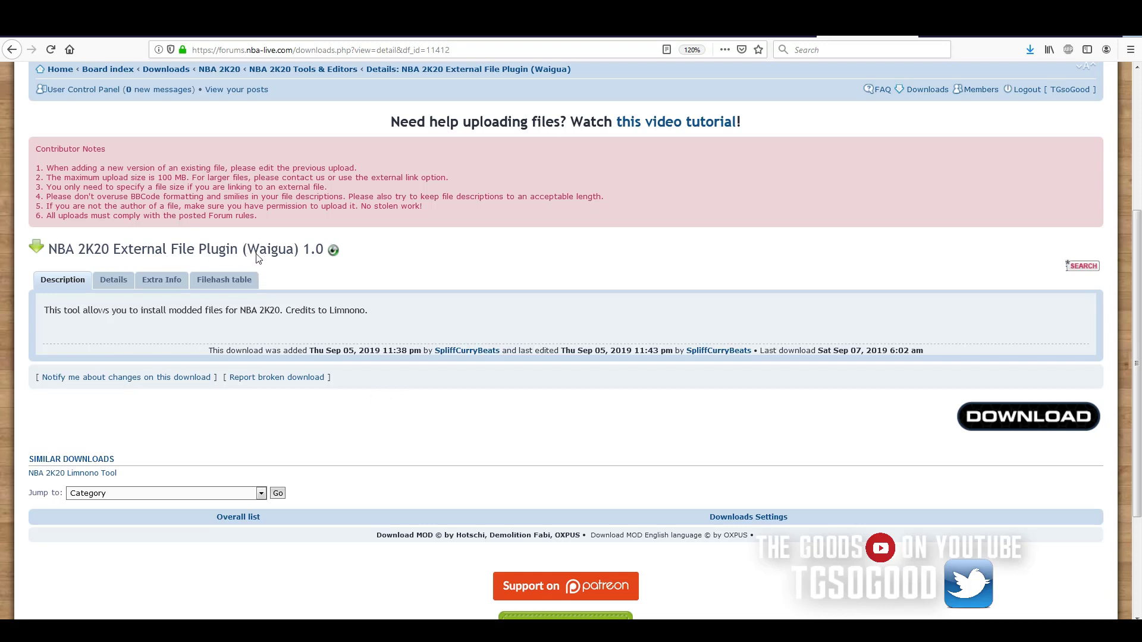
Step: Highlight the word 'Waigua' in the NBA 2K20 External File Plugin page title
drag(247, 249, 295, 254)
click(277, 278)
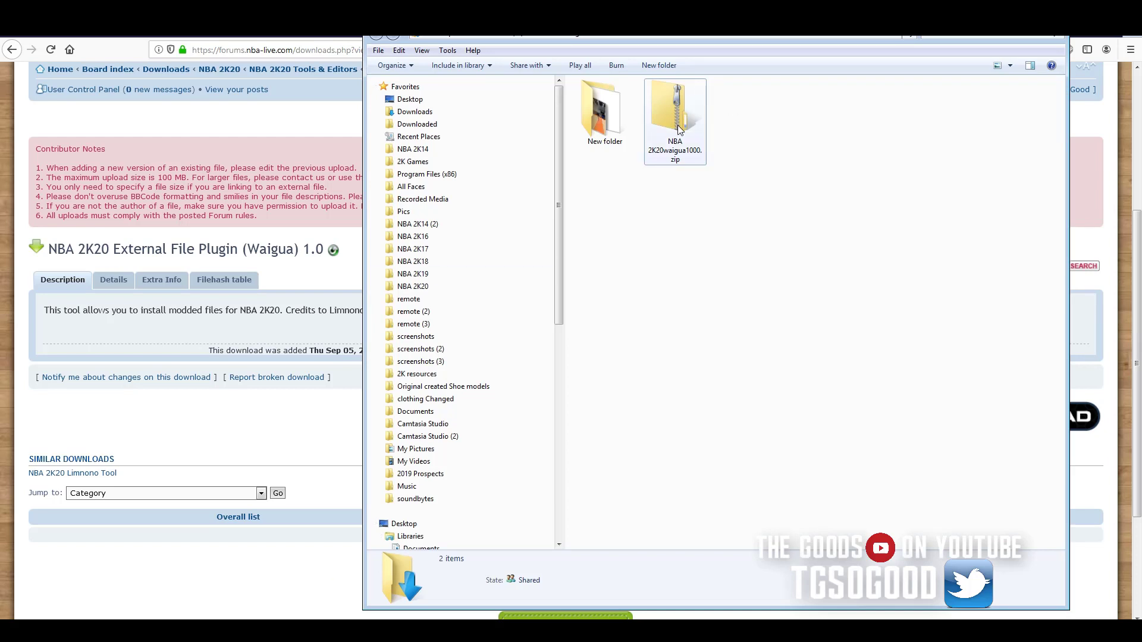
Step: Extract NBA 2K20waigua1000.zip here and select the waigua folder, 2KWAIGUA.dll and dinput8.dll
right_click(679, 127)
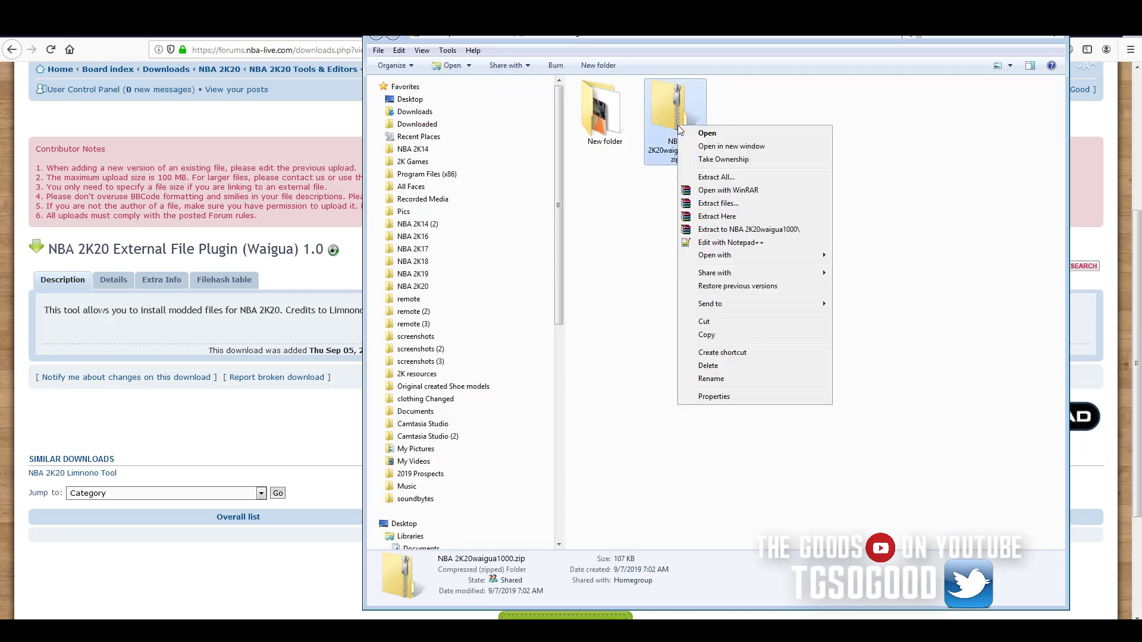
click(720, 219)
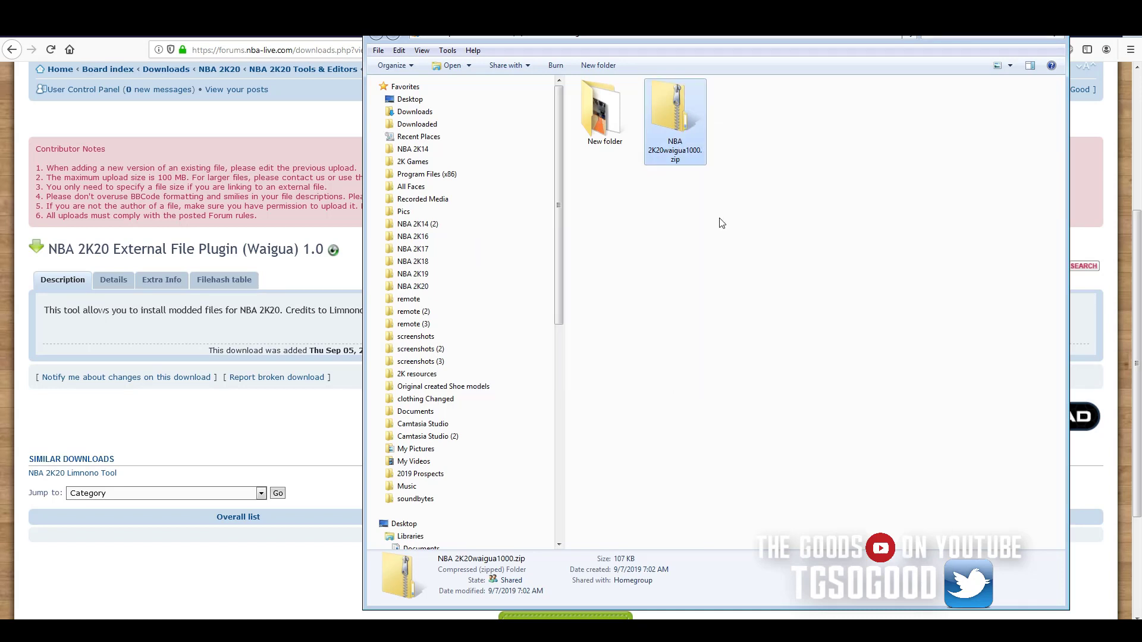
drag(832, 175, 666, 105)
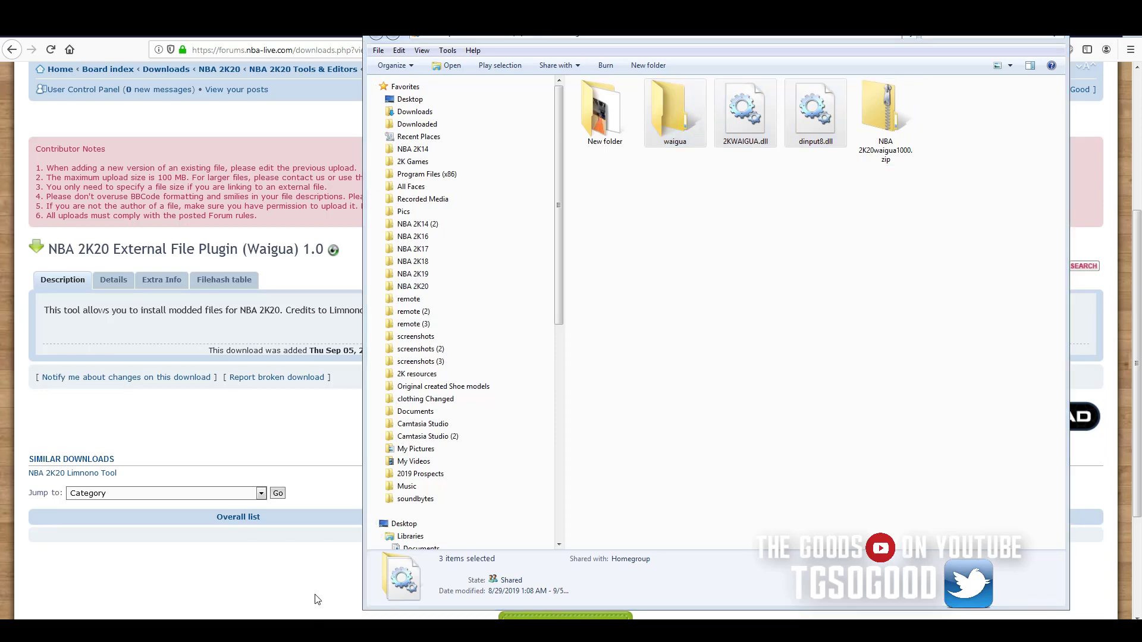
key(alt+Tab)
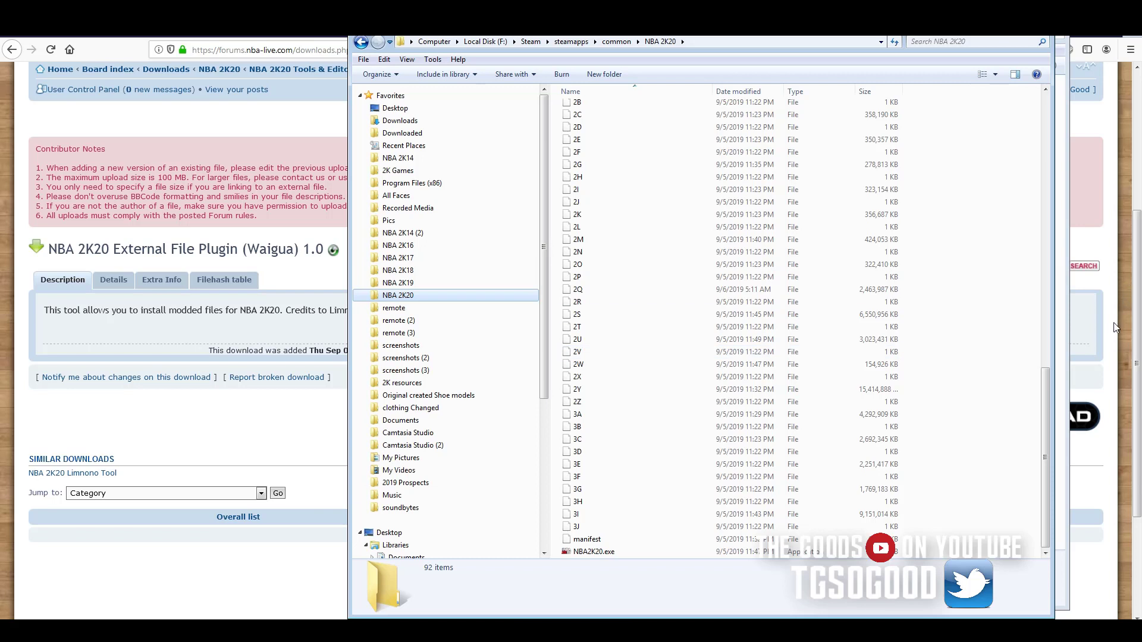
Step: Select NBA2K20.exe in the game folder and shift that window to the left
drag(1046, 433, 1059, 488)
click(591, 553)
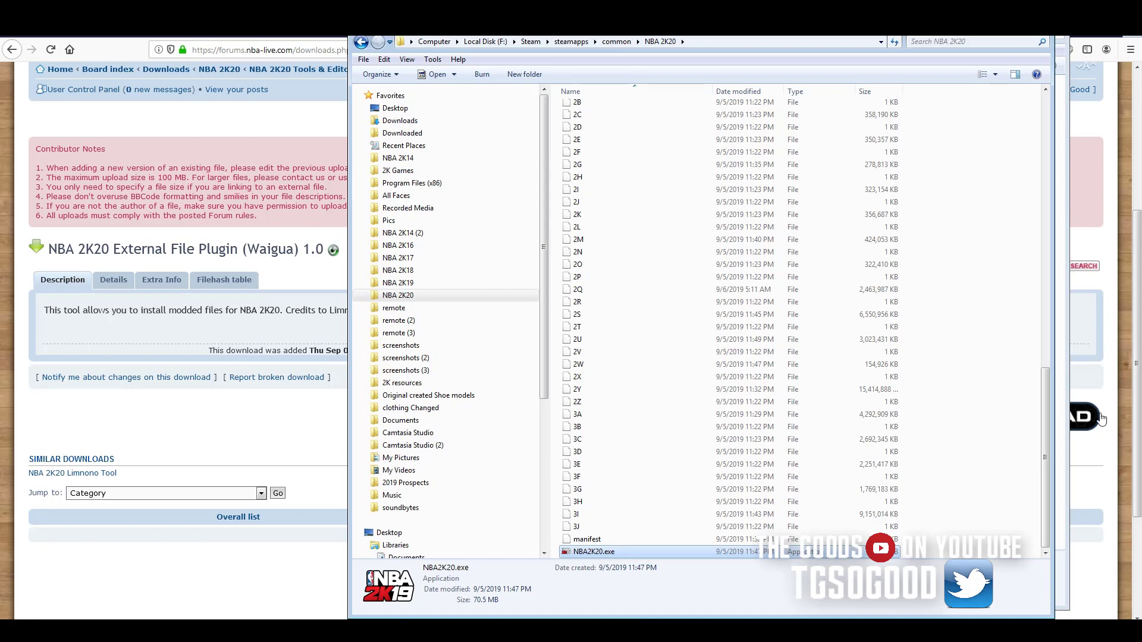
drag(682, 39, 495, 41)
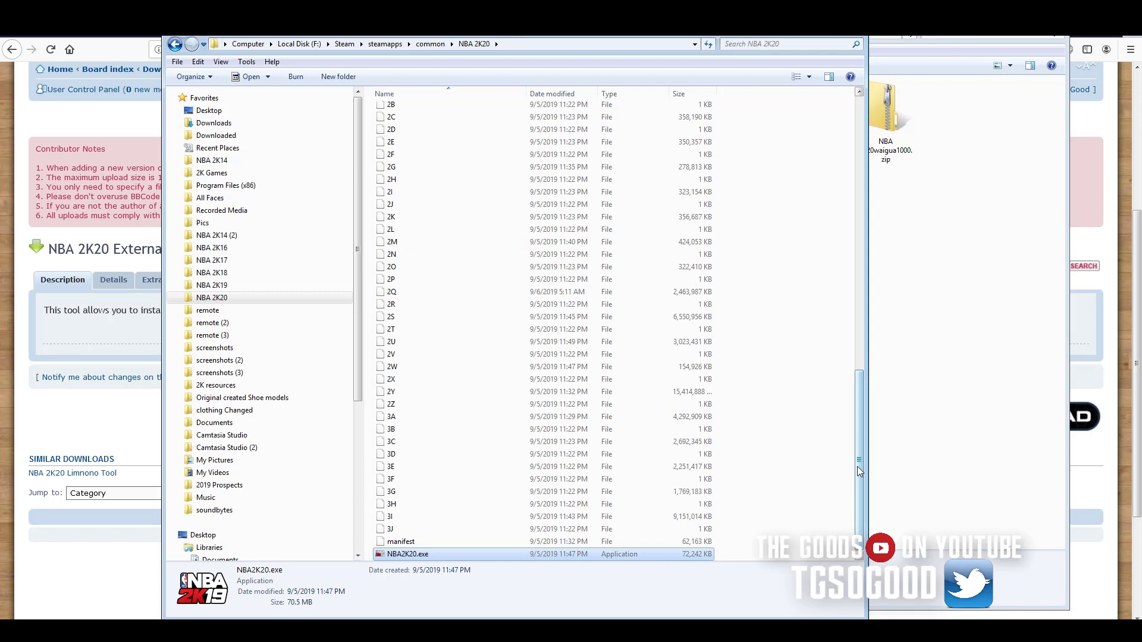
Step: Reopen the NBA 2K20 folder from common, move it further left, then front the extracted-files window
click(431, 44)
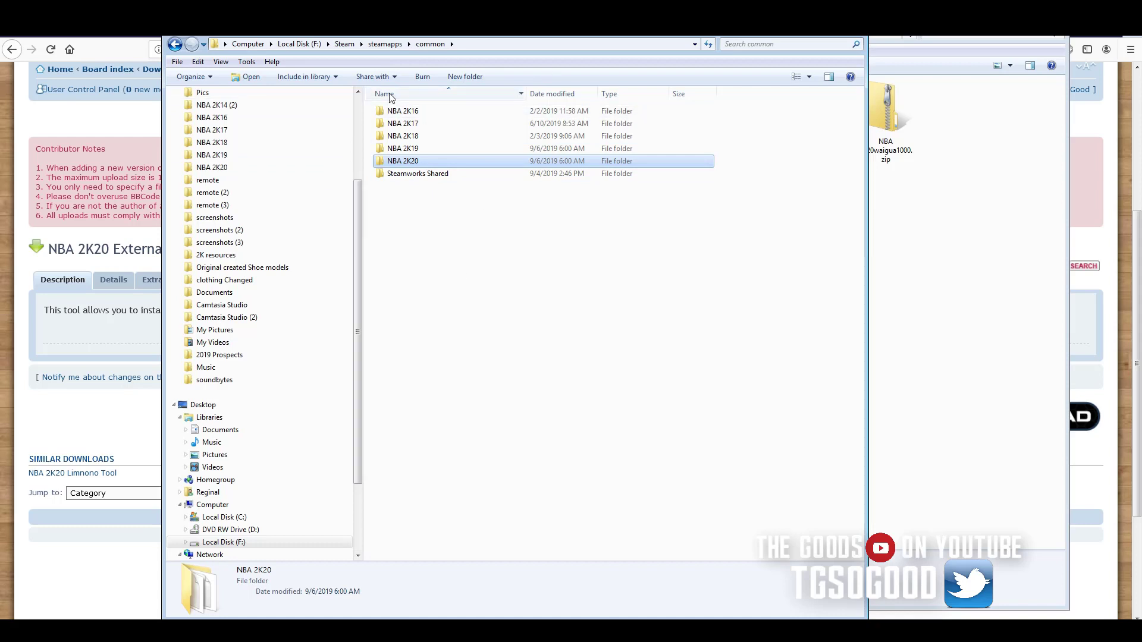
double_click(395, 162)
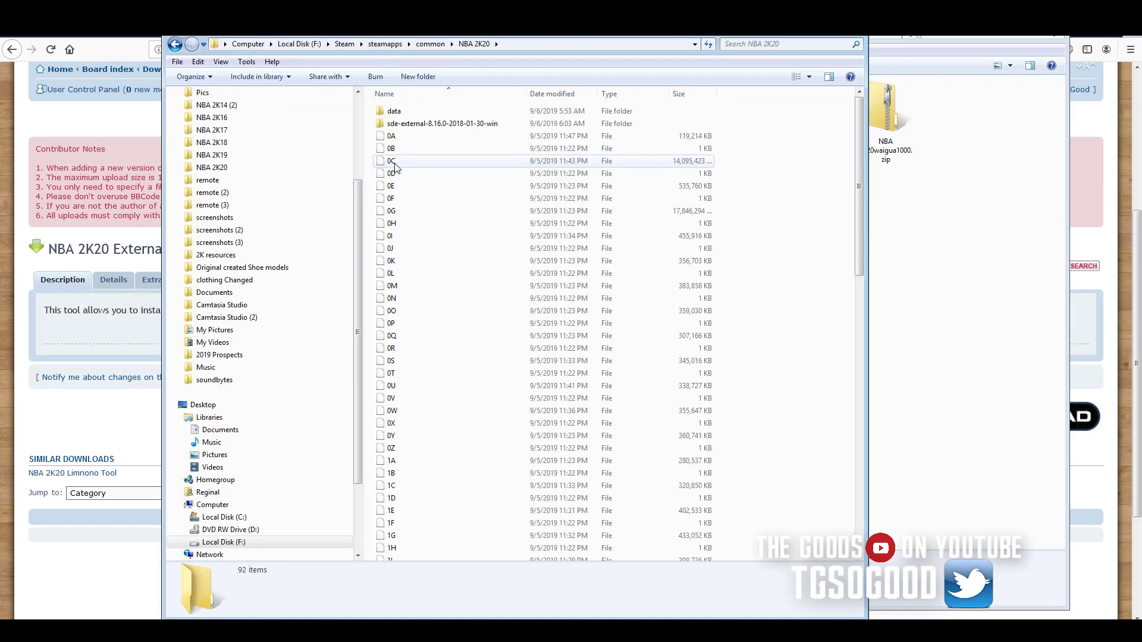
scroll(858, 248, down, 3)
drag(858, 248, 860, 455)
drag(738, 38, 657, 29)
click(863, 55)
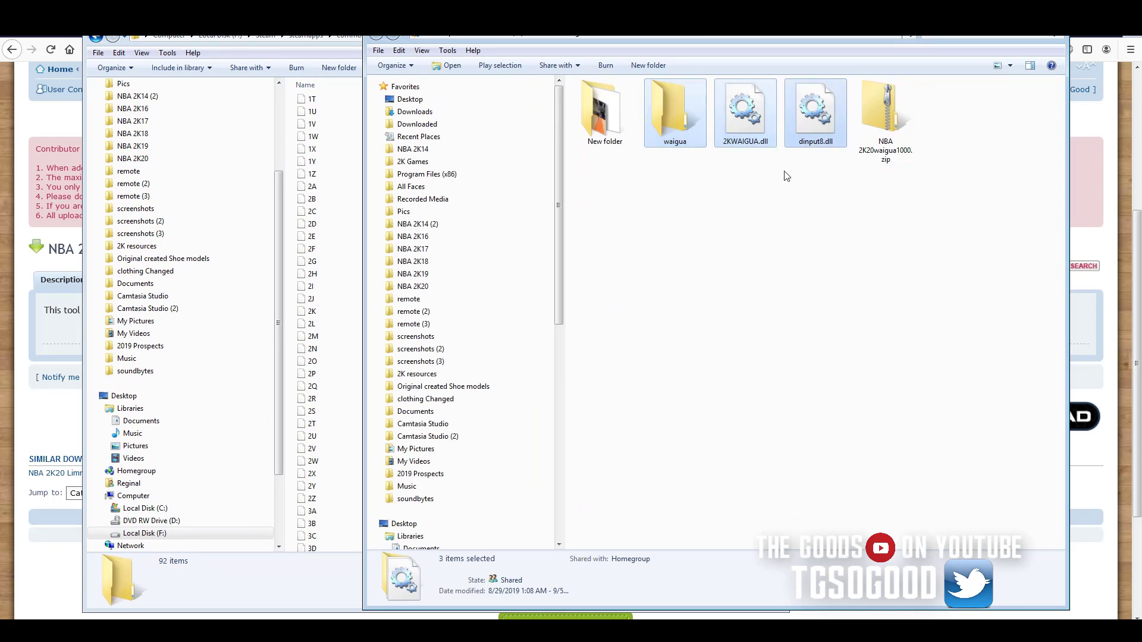
Step: Paste waigua, 2KWAIGUA.dll and dinput8.dll into the NBA 2K20 game folder and open the waigua folder
click(349, 398)
key(ctrl+v)
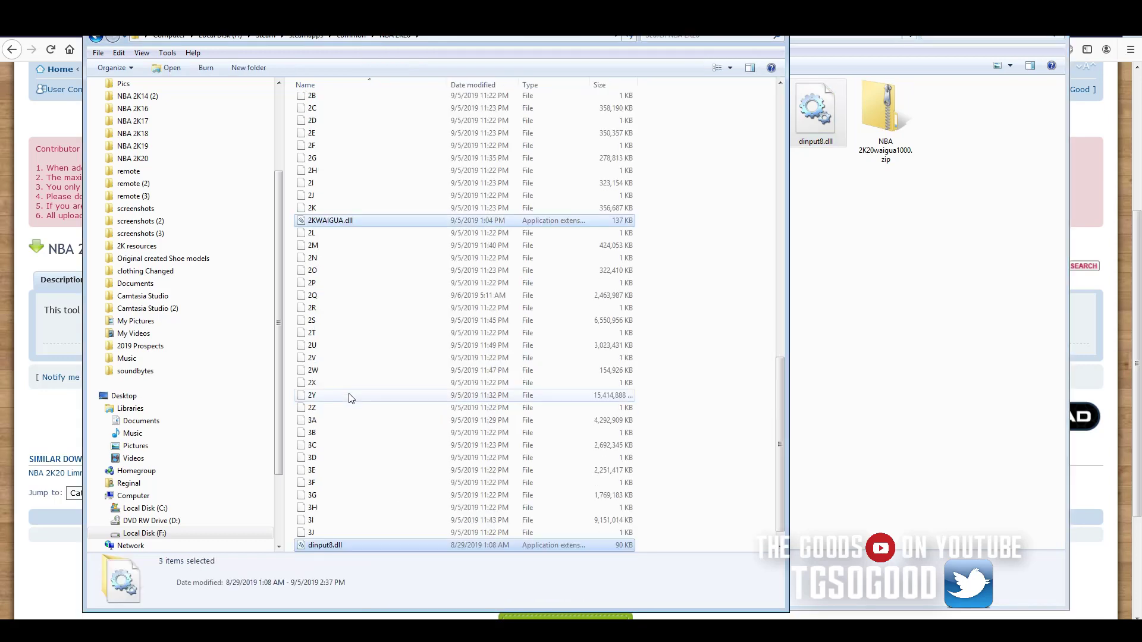
drag(777, 442, 784, 177)
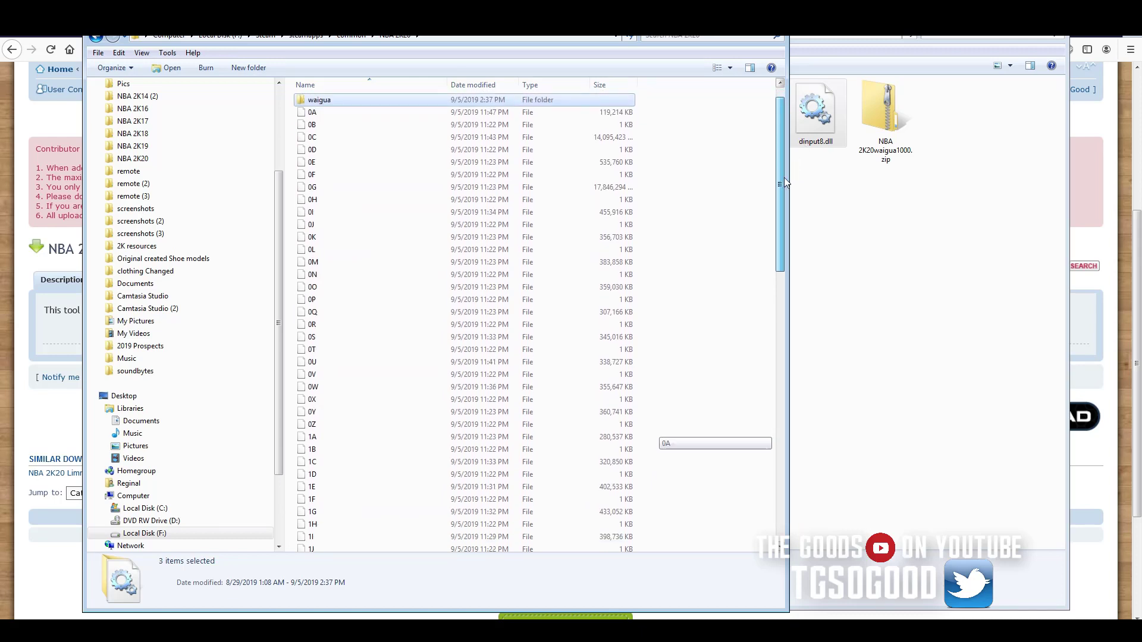
click(320, 106)
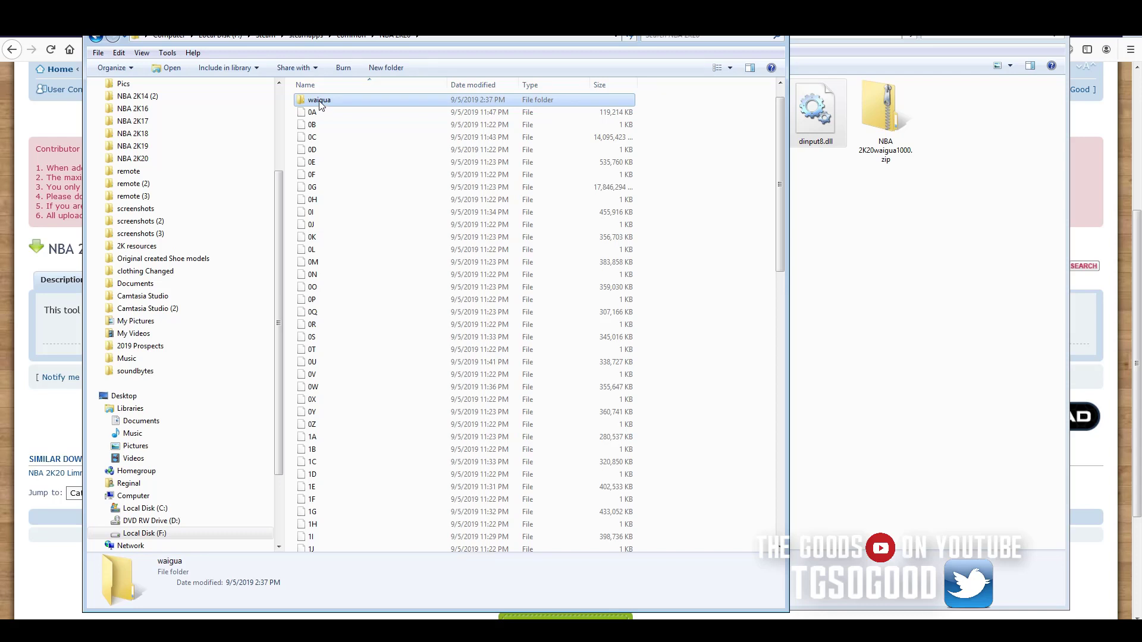
double_click(319, 102)
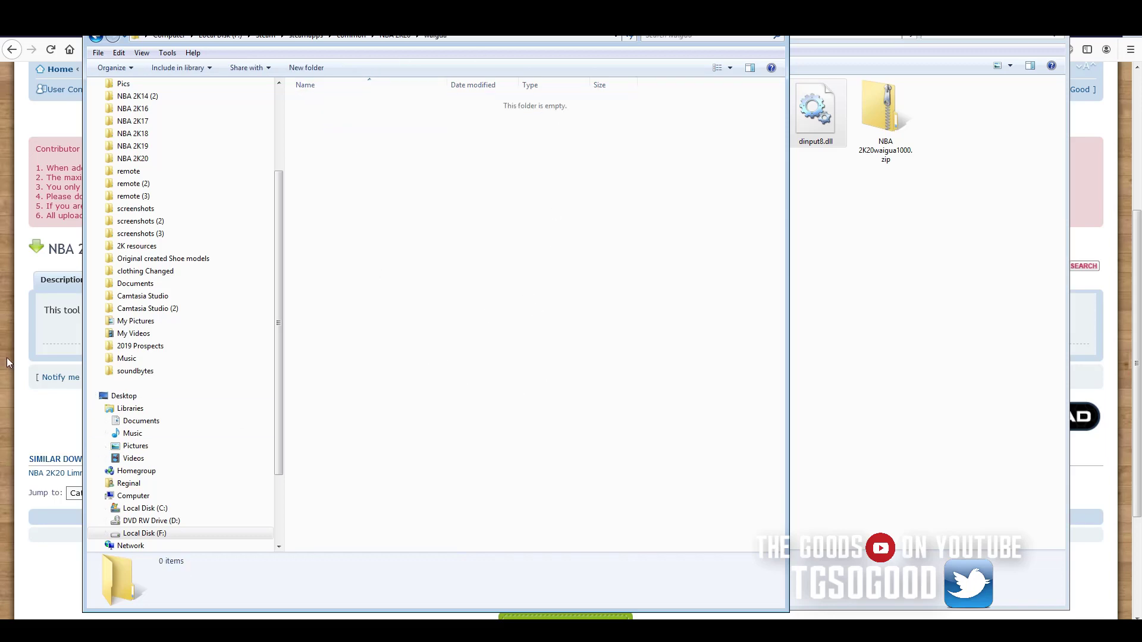
Step: Go through the forum tabs to the James Harden cyberface topic and reload it
click(21, 307)
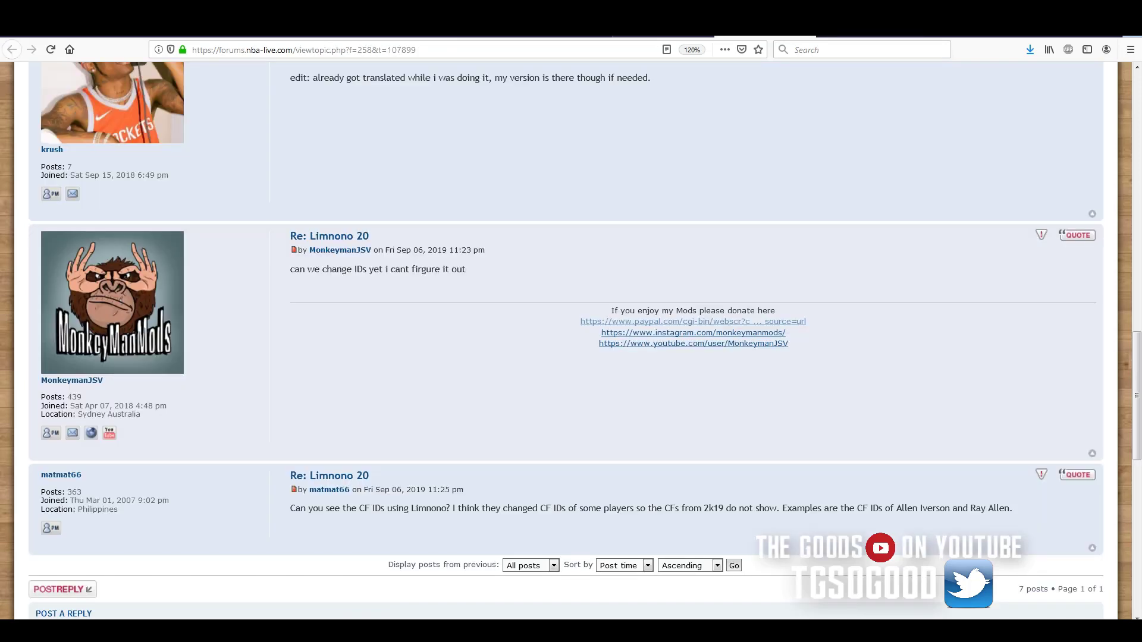
click(663, 32)
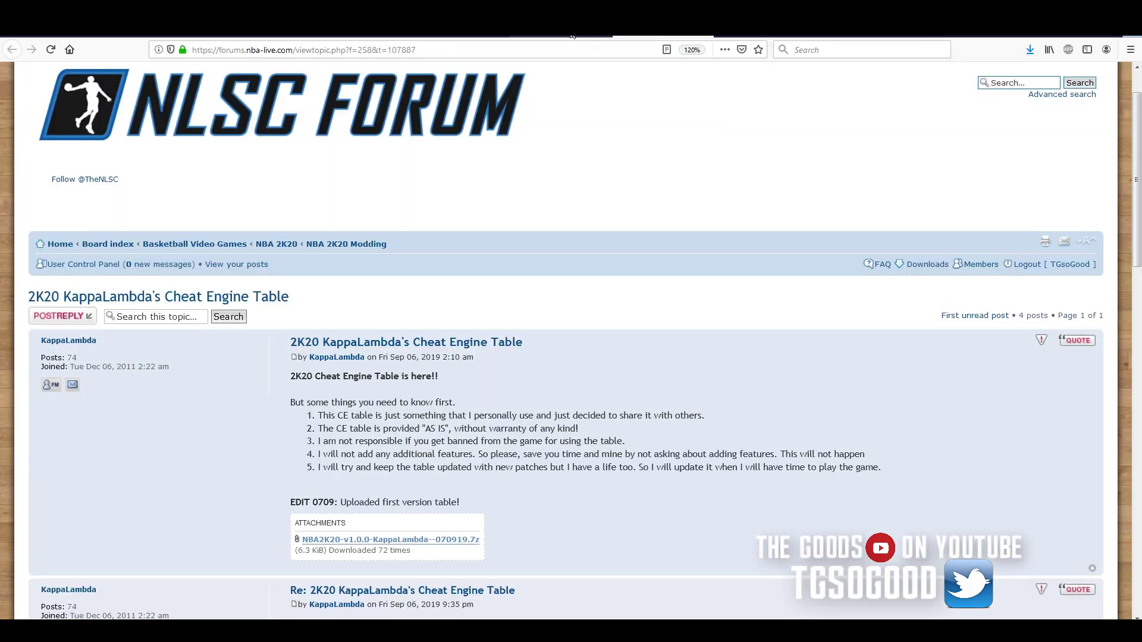
click(571, 34)
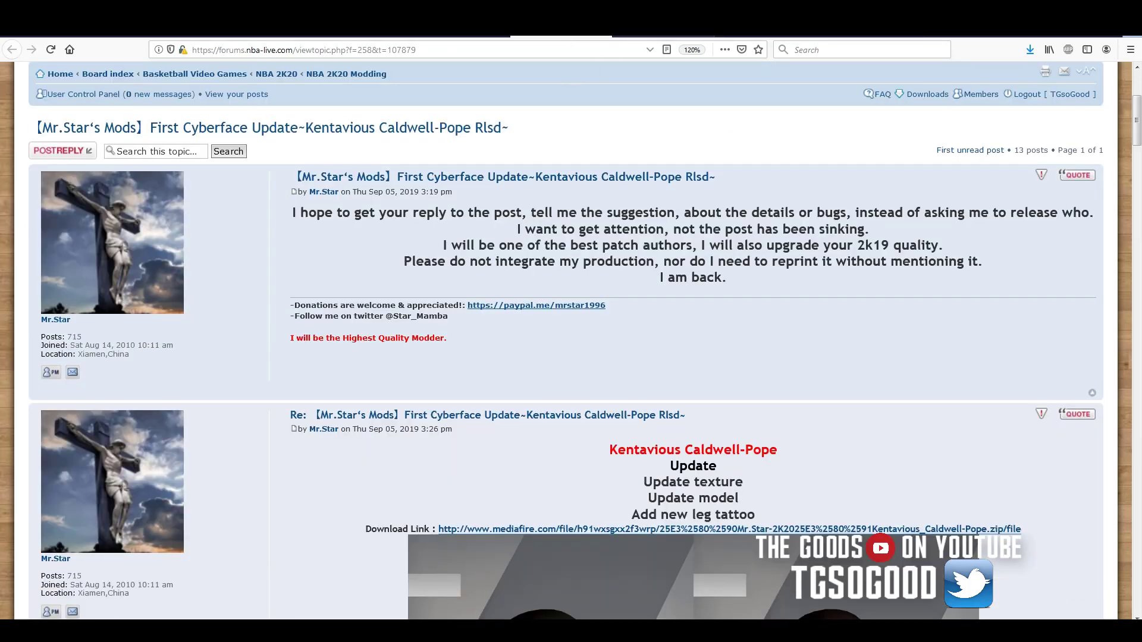
click(883, 35)
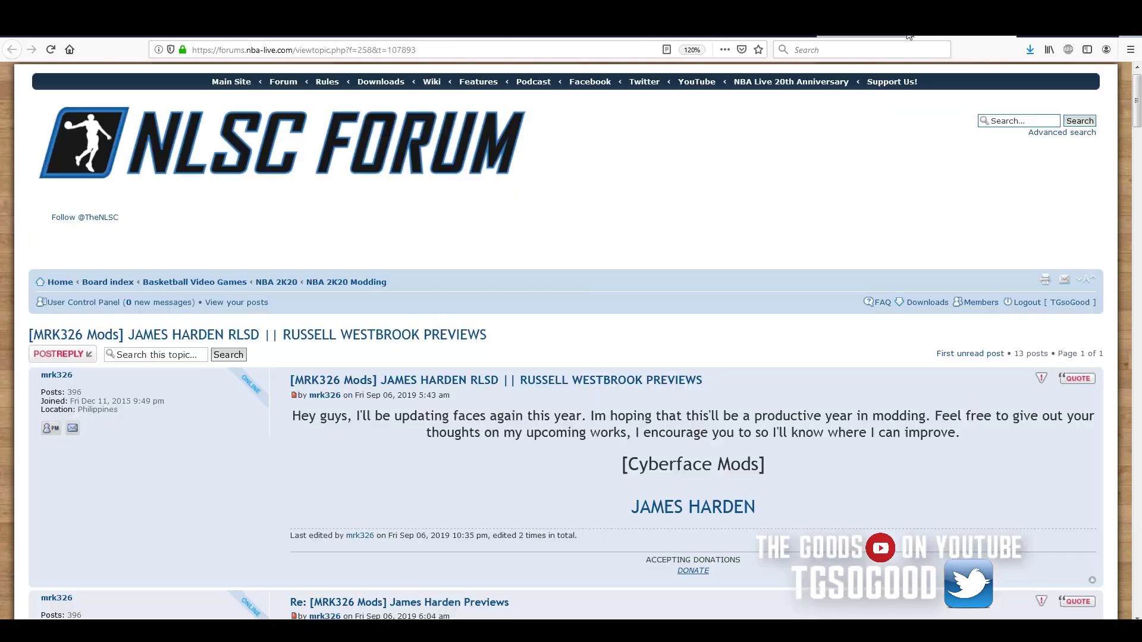
click(857, 35)
scroll(708, 386, down, 5)
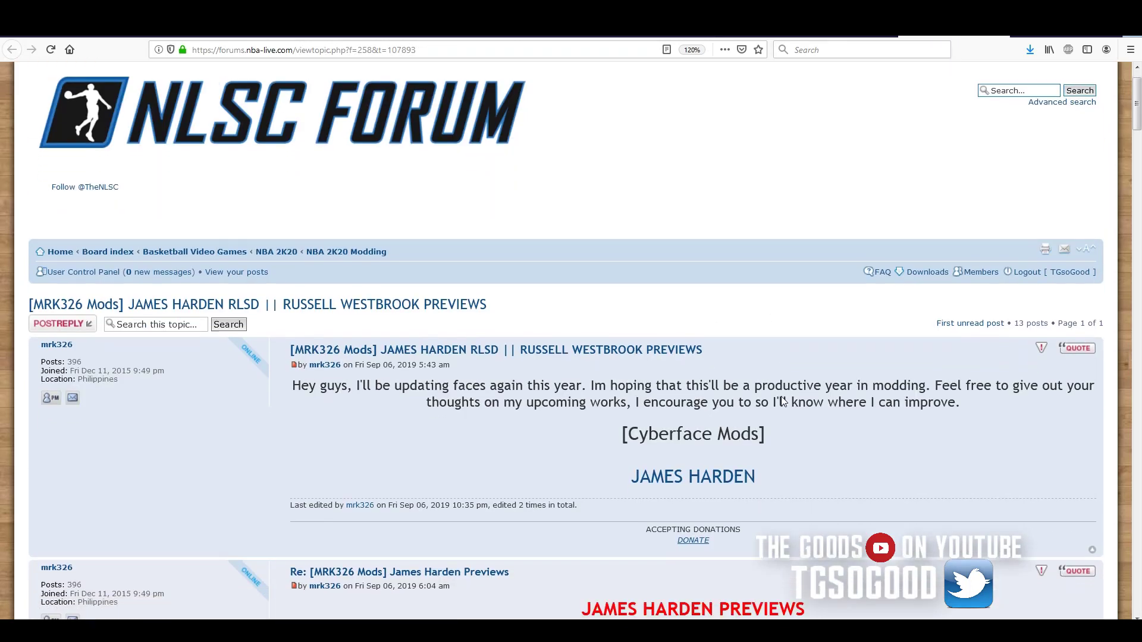
scroll(841, 257, down, 15)
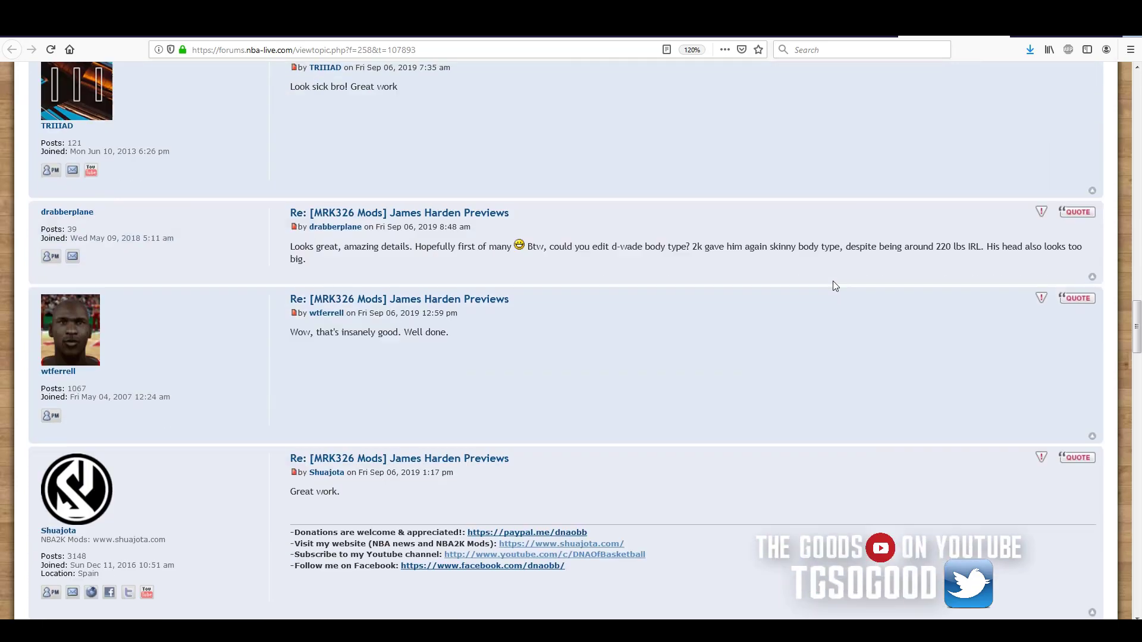
scroll(739, 171, up, 10)
click(485, 50)
key(Return)
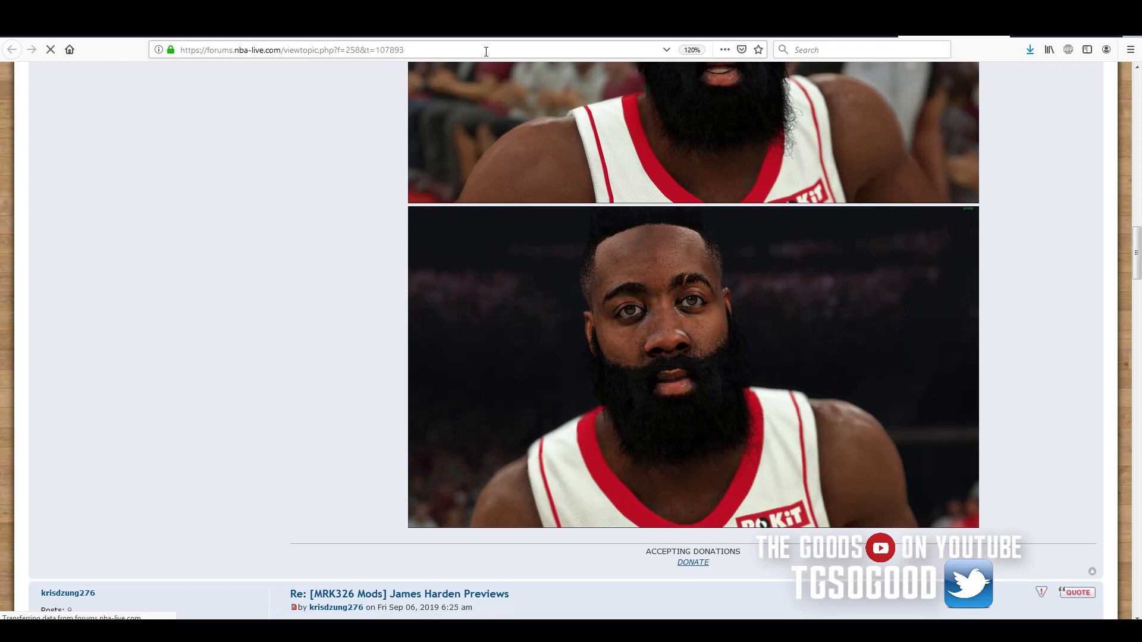
Step: Download James Harden.zip (26.49MB) through the post's MediaFire link
scroll(698, 294, down, 6)
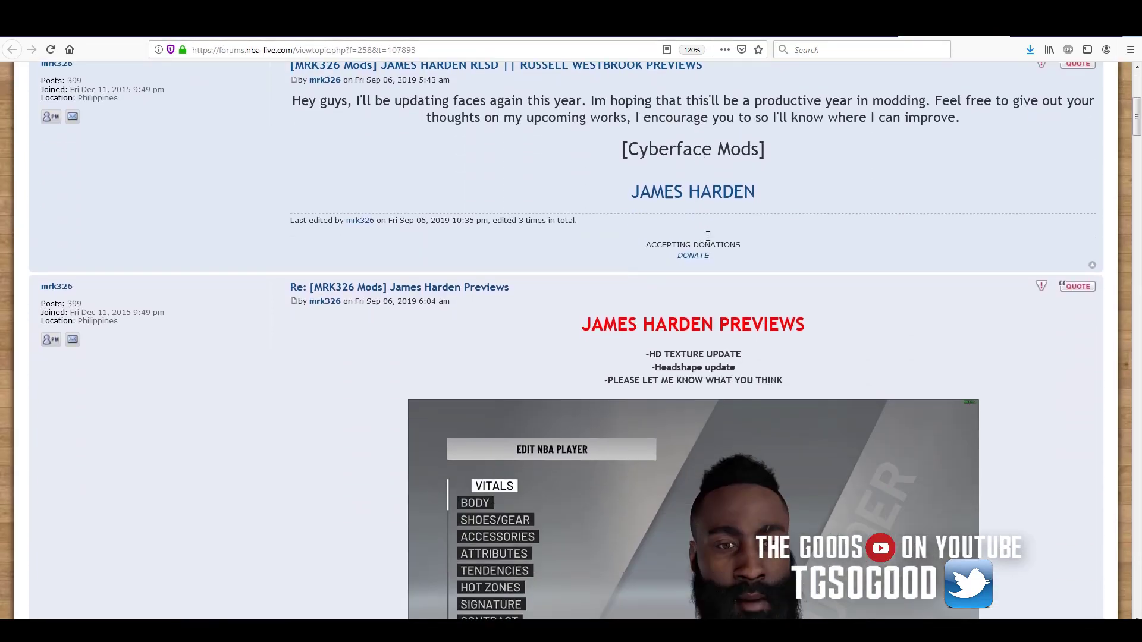
scroll(720, 286, down, 20)
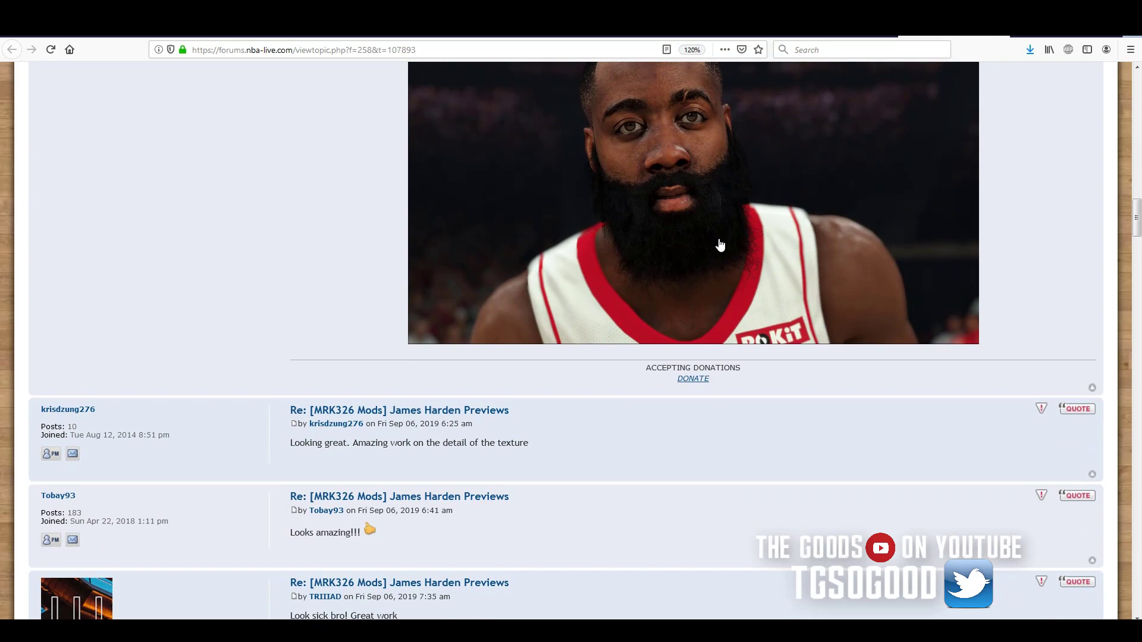
scroll(720, 247, down, 15)
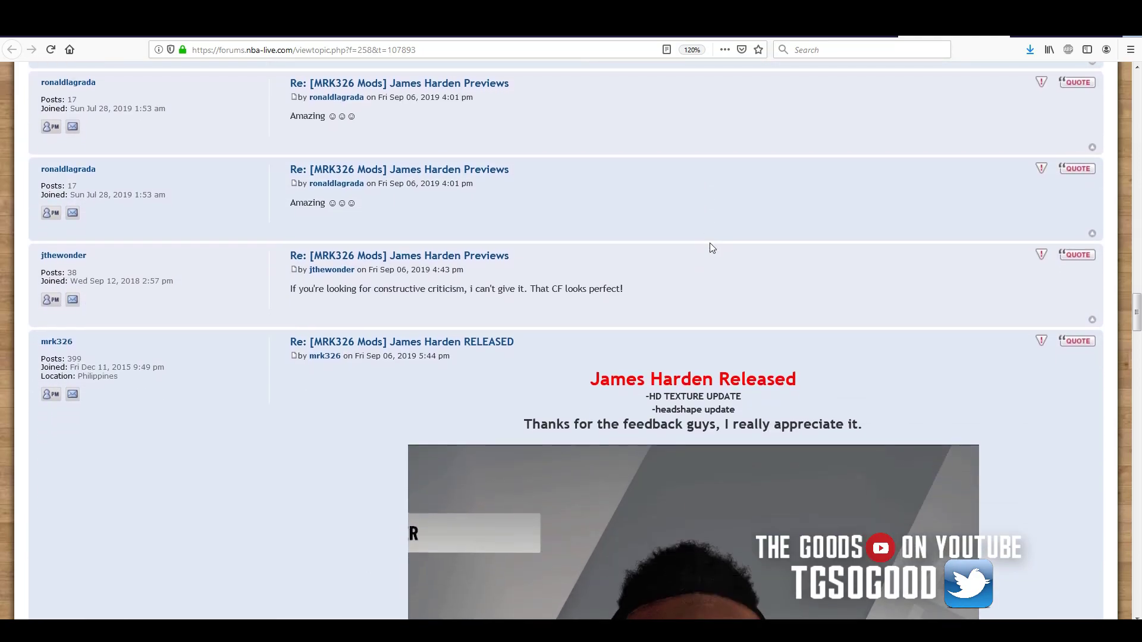
scroll(705, 250, down, 8)
scroll(719, 152, up, 5)
scroll(727, 309, down, 8)
scroll(728, 318, down, 8)
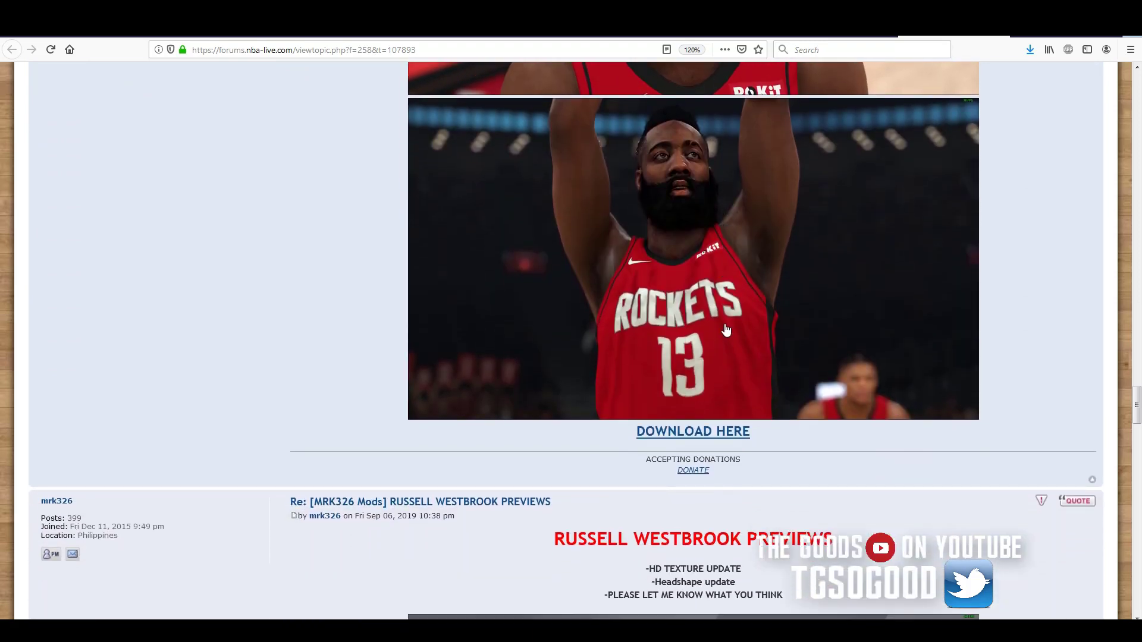
click(718, 437)
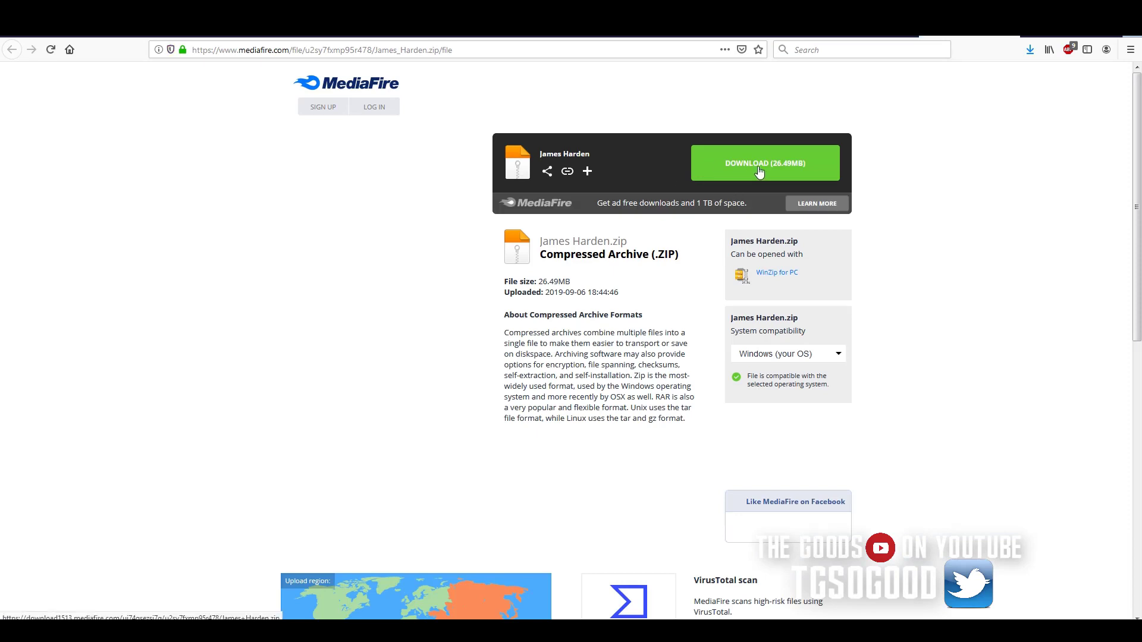
click(760, 170)
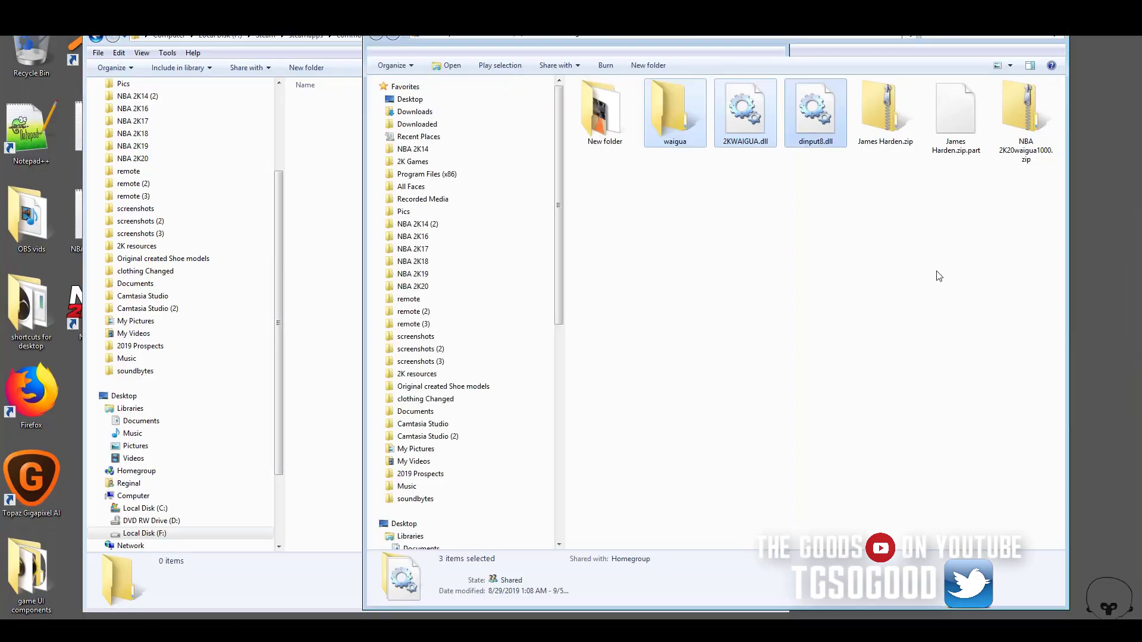
click(938, 276)
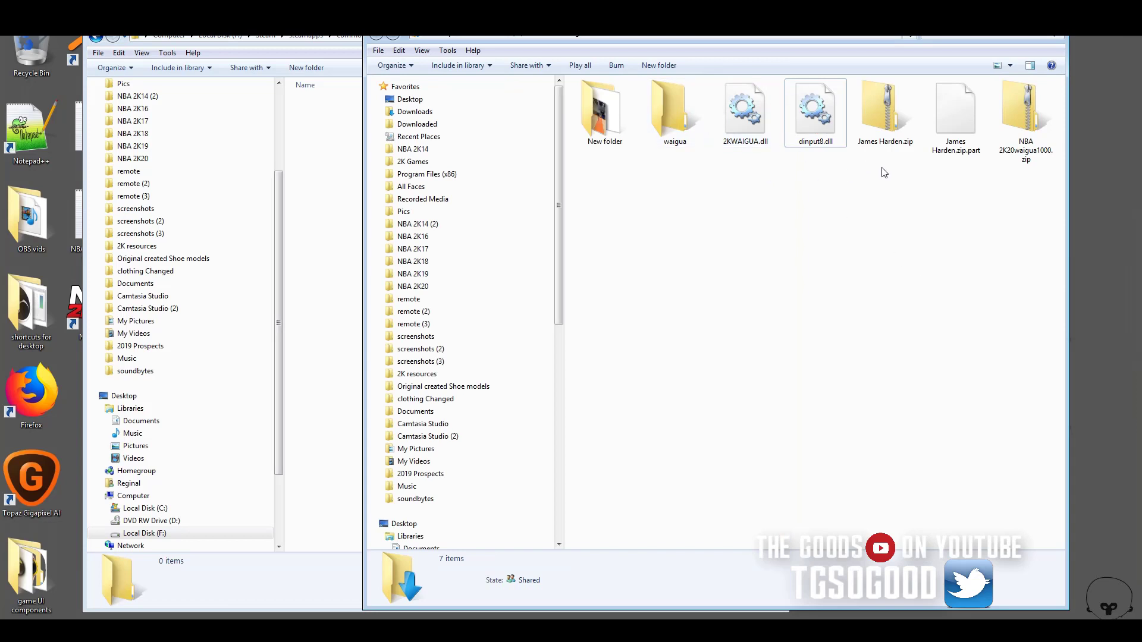
Step: Delete the extracted waigua folder, 2KWAIGUA.dll and dinput8.dll from Downloads
drag(825, 173, 676, 107)
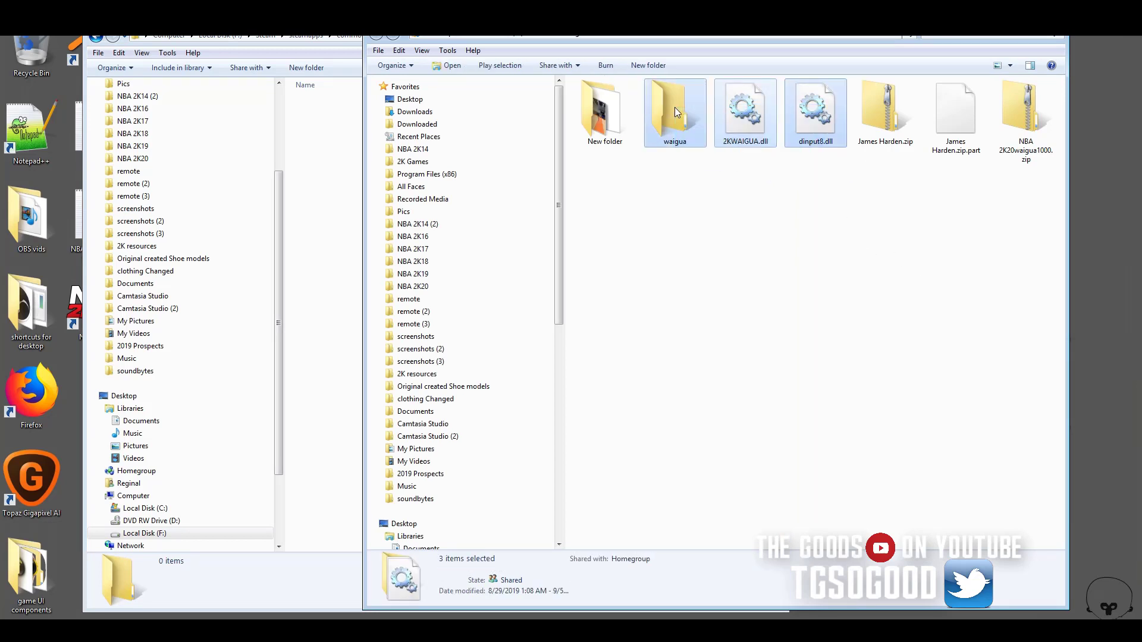
right_click(676, 107)
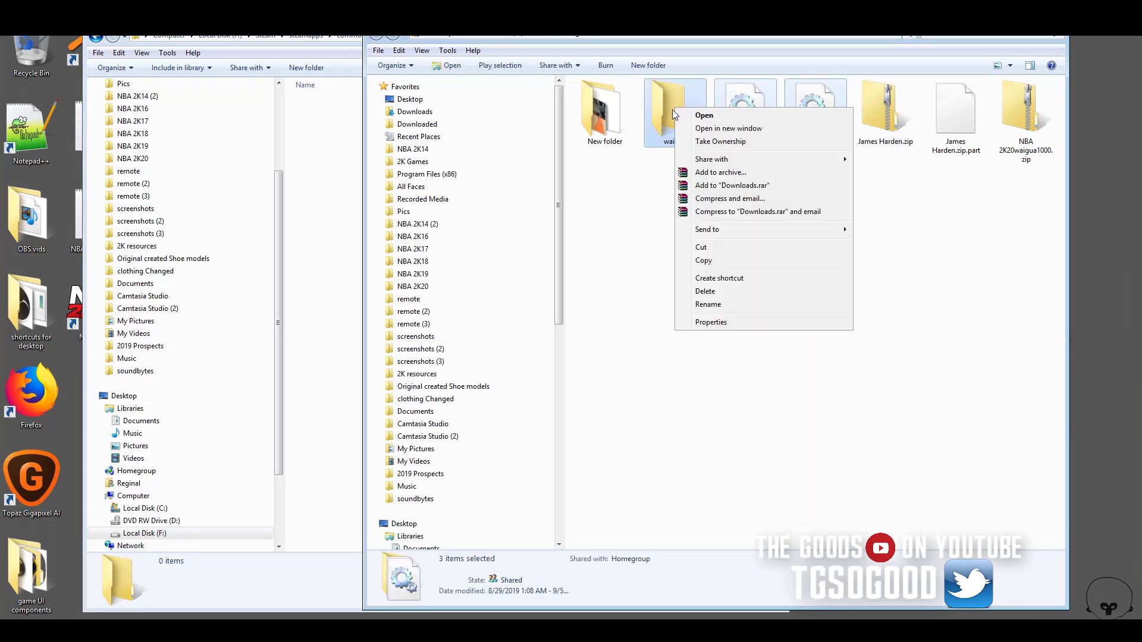
click(715, 294)
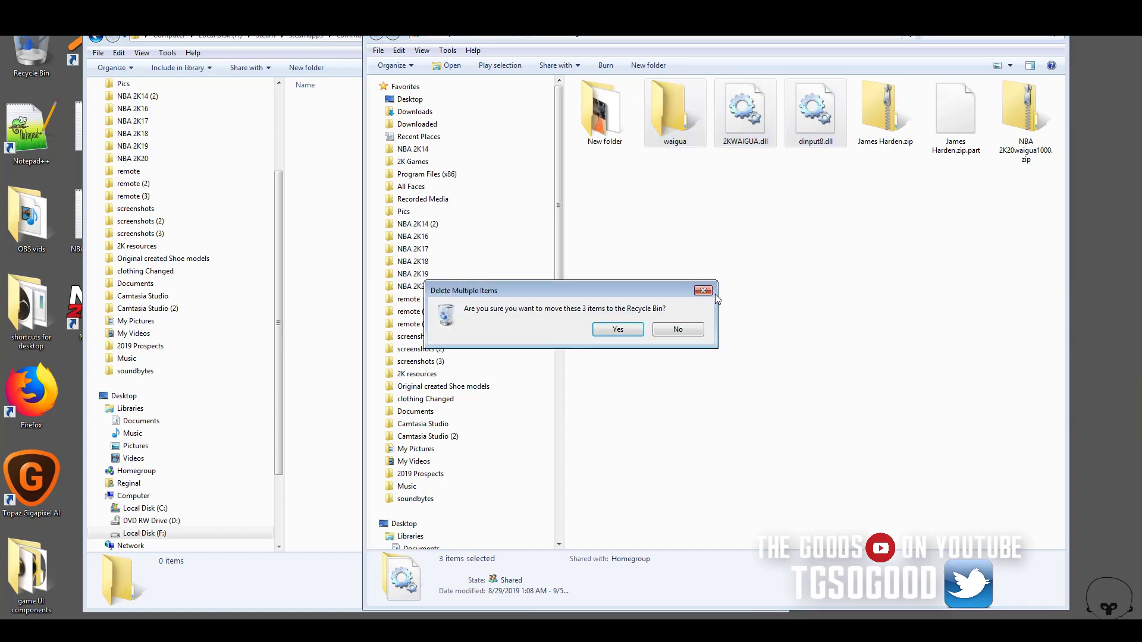
click(618, 331)
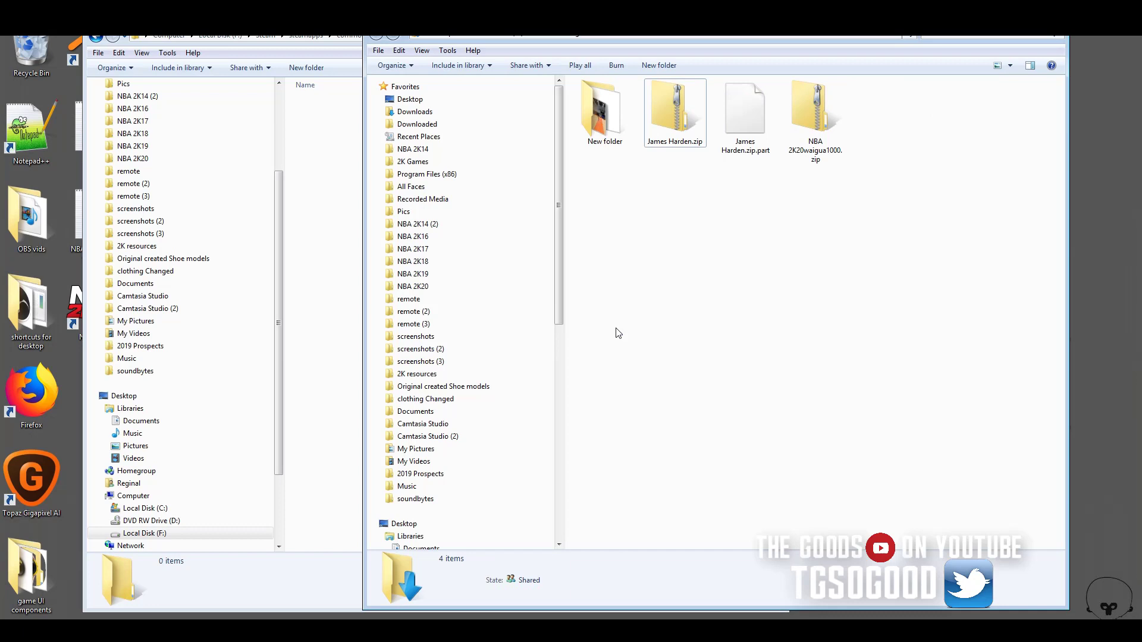
Step: Delete NBA 2K20waigua1000.zip, then select James Harden.zip
click(810, 114)
right_click(809, 113)
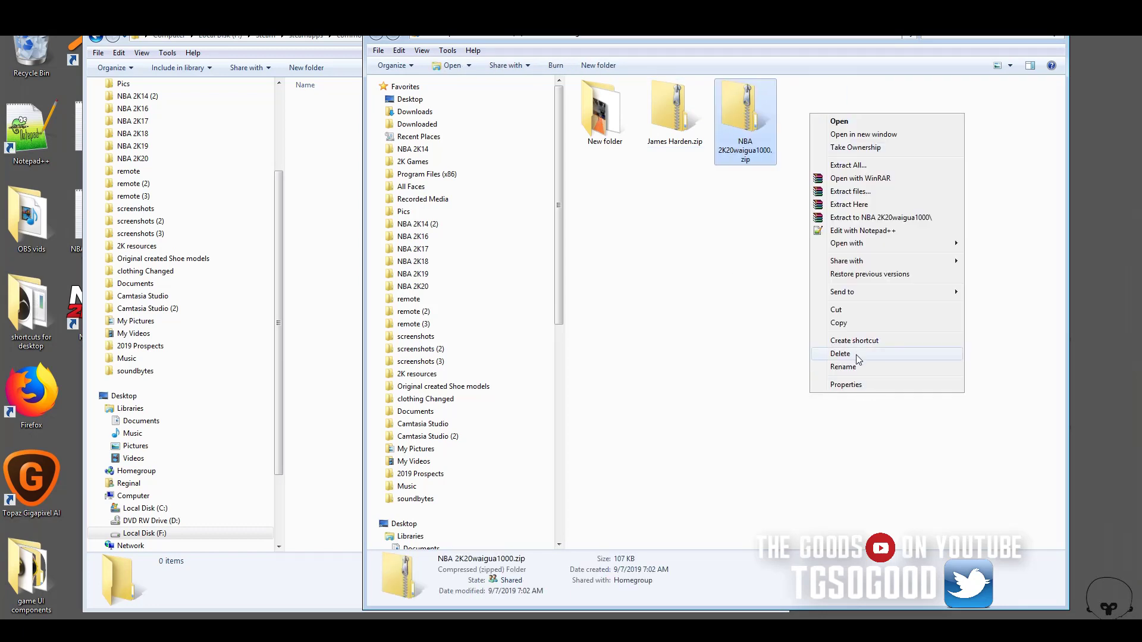
click(857, 356)
click(618, 371)
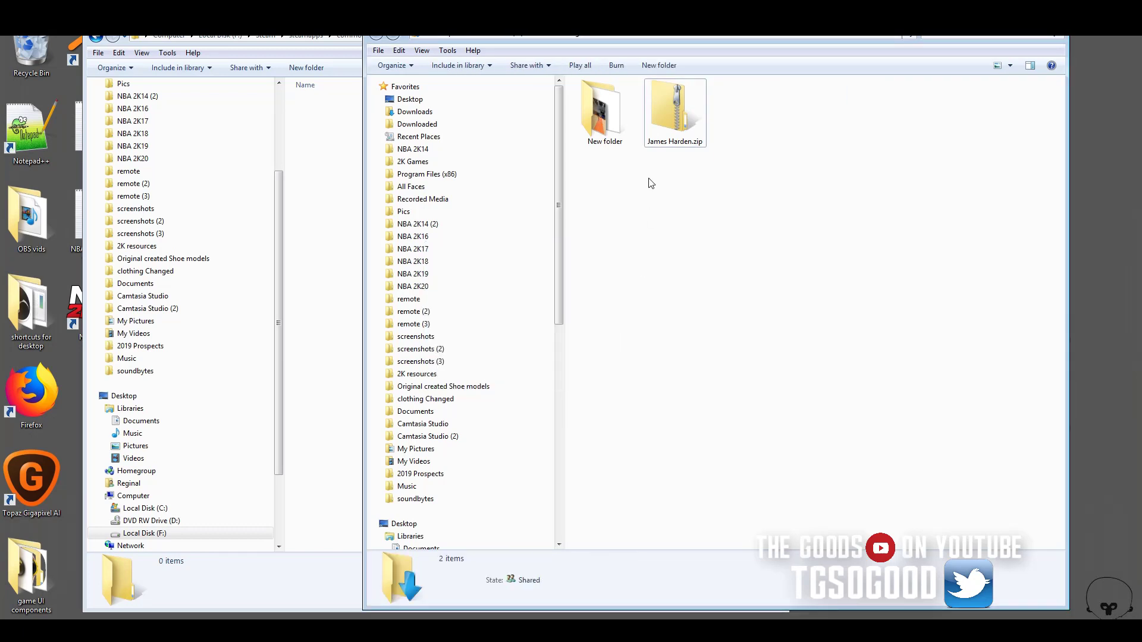
click(662, 120)
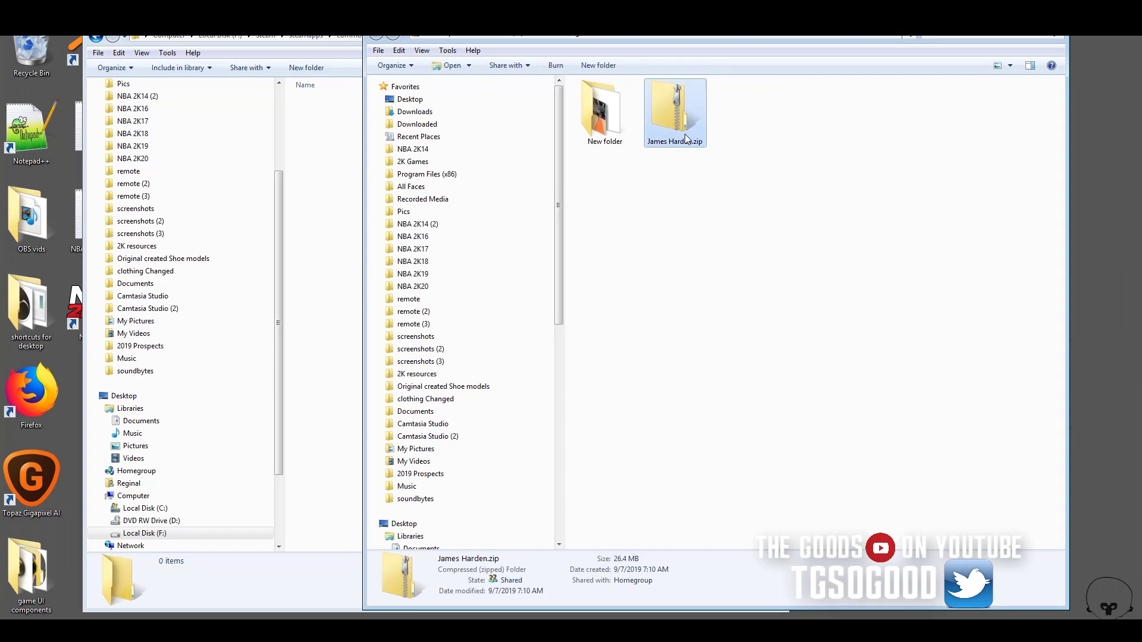
Step: Extract James Harden.zip in Downloads and check the details of each extracted IFF file
right_click(682, 142)
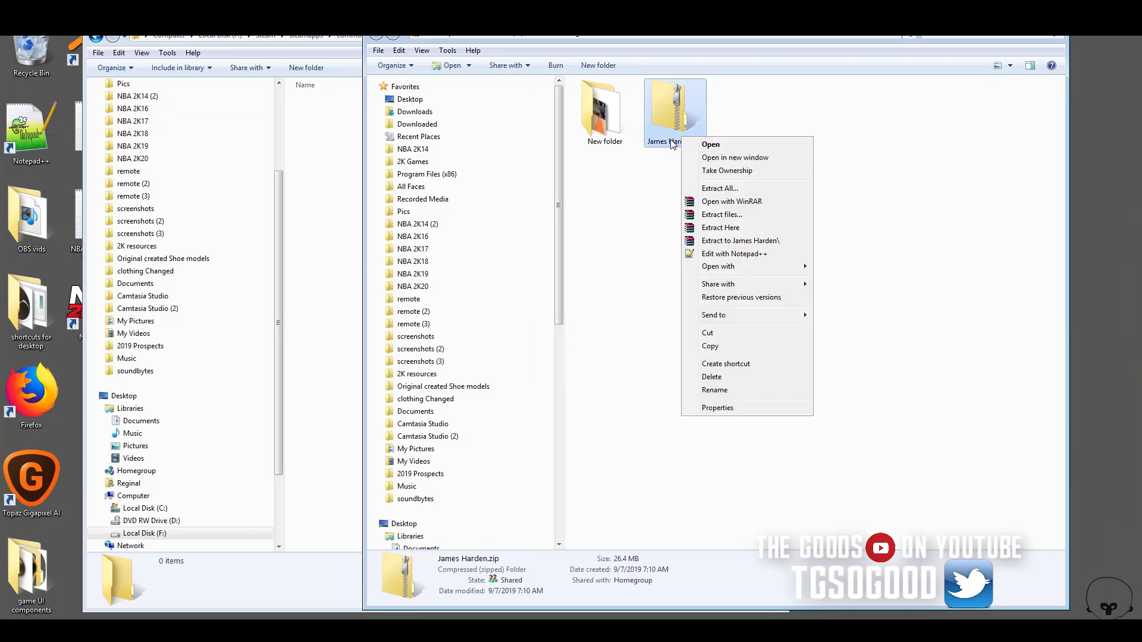
click(727, 229)
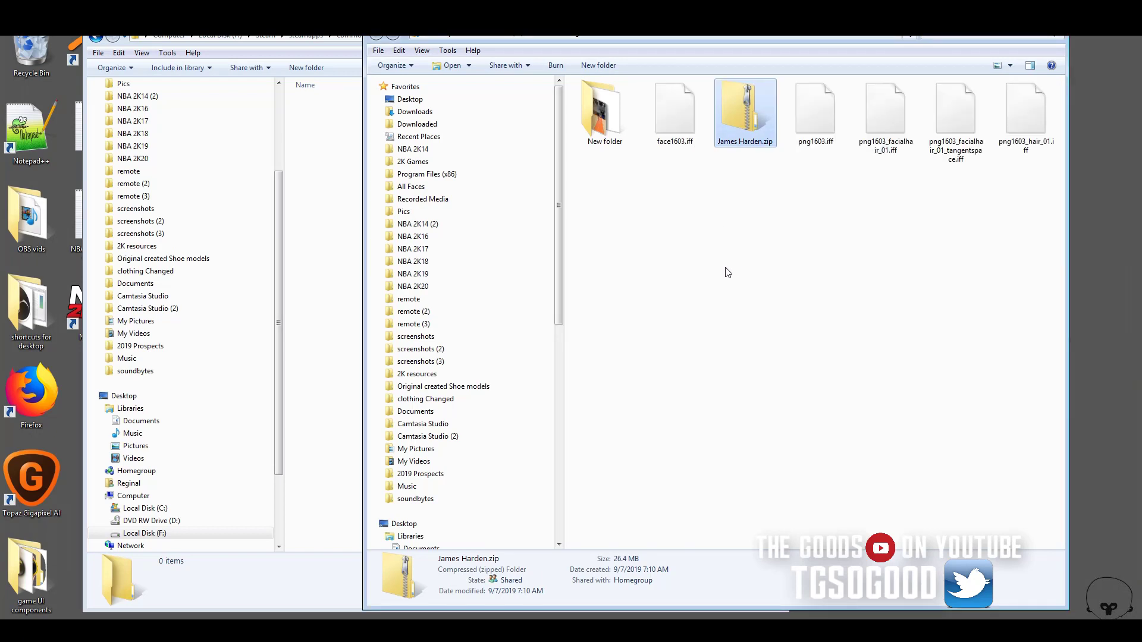
click(673, 123)
click(820, 131)
click(900, 130)
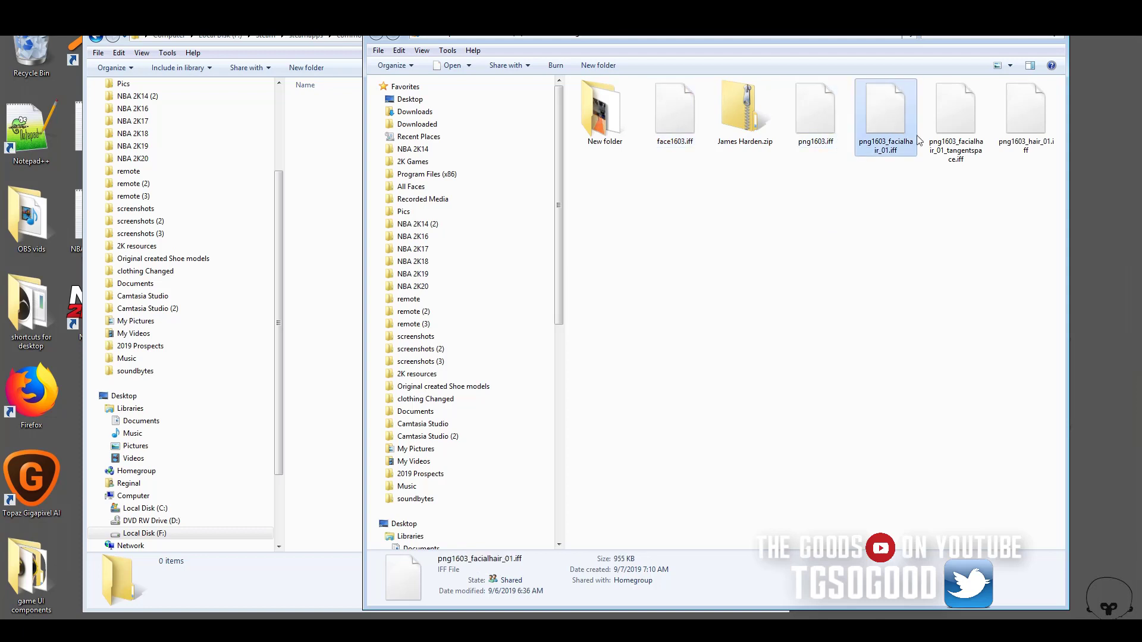
click(958, 126)
click(1031, 130)
Step: Select the four png1603 IFF files together
click(956, 131)
click(897, 127)
click(836, 130)
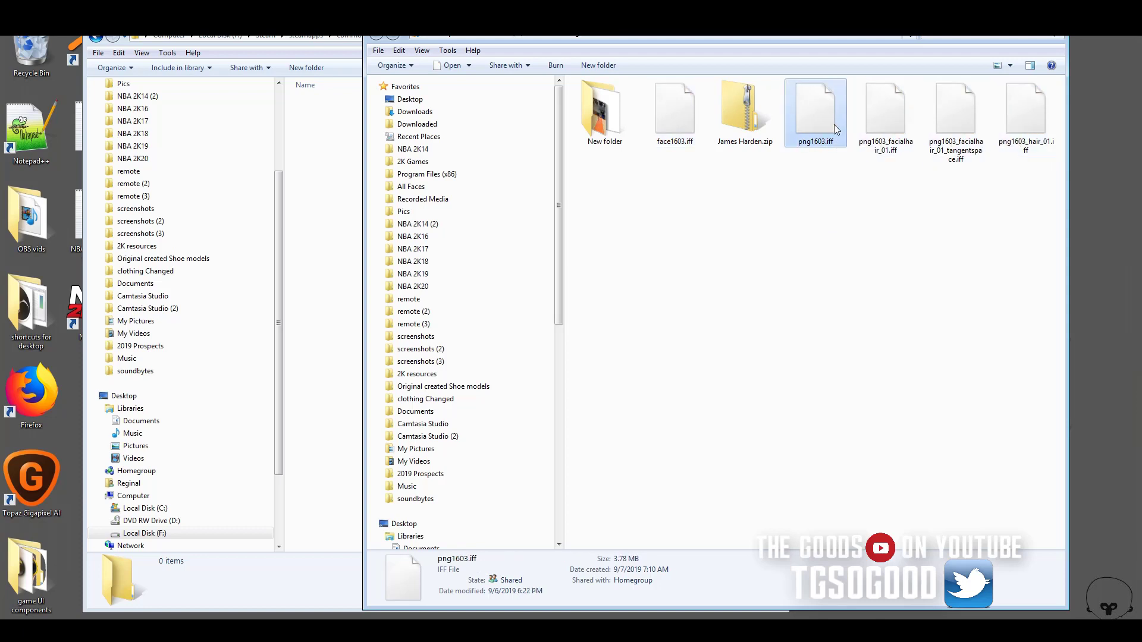
drag(830, 200, 1022, 111)
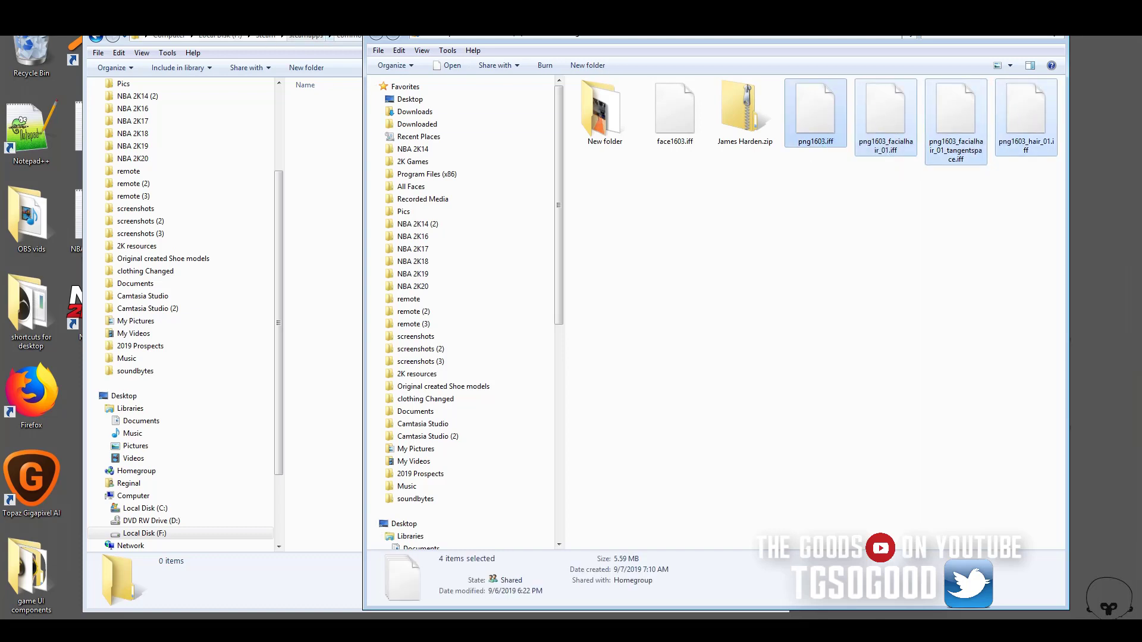
click(333, 38)
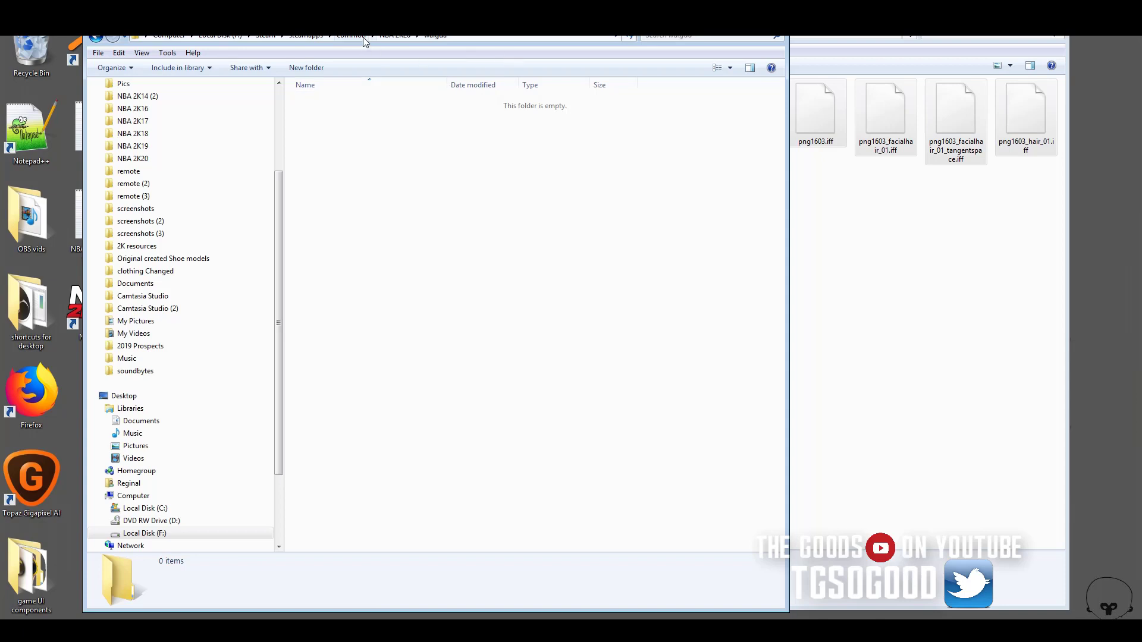
Step: Paste the four png1603 IFF files into the NBA 2K20 waigua folder
click(392, 38)
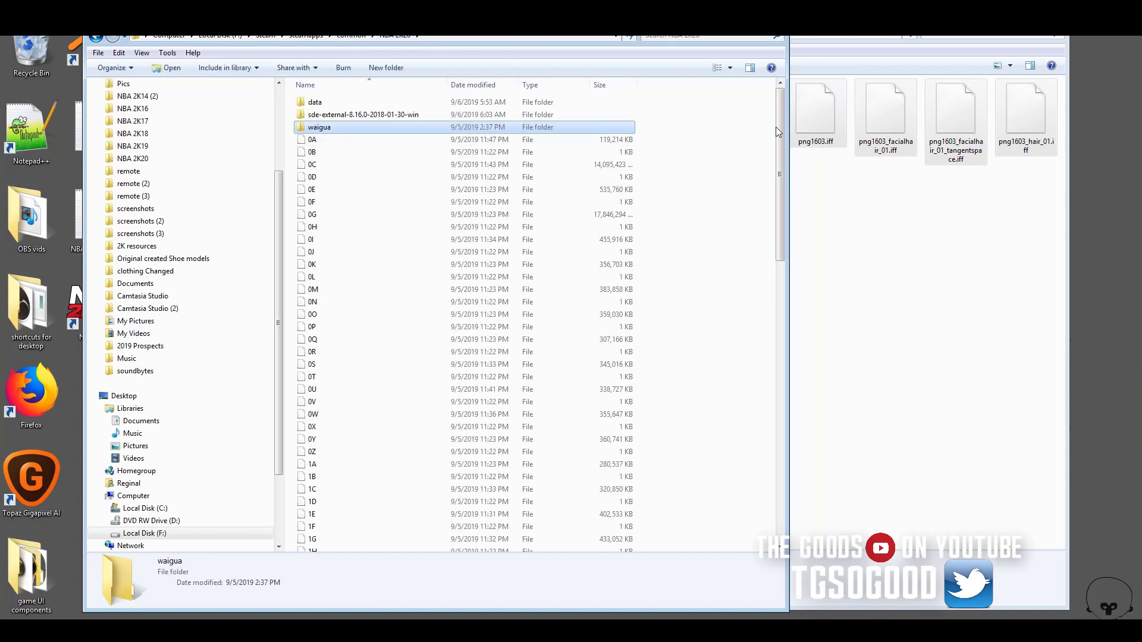
drag(779, 126, 780, 135)
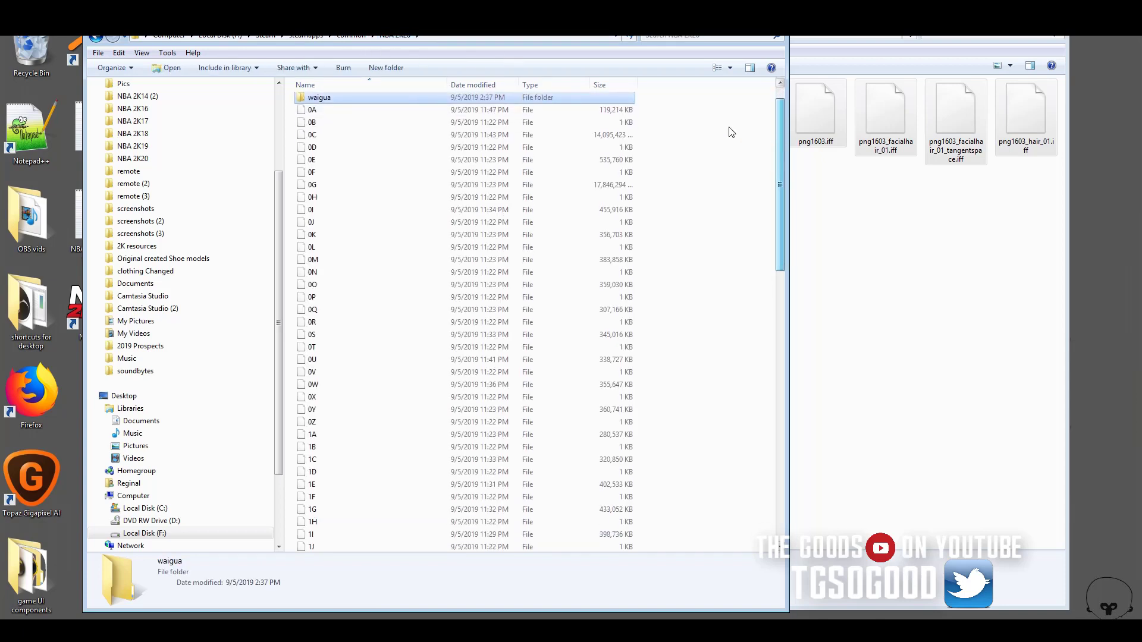
double_click(319, 101)
click(880, 106)
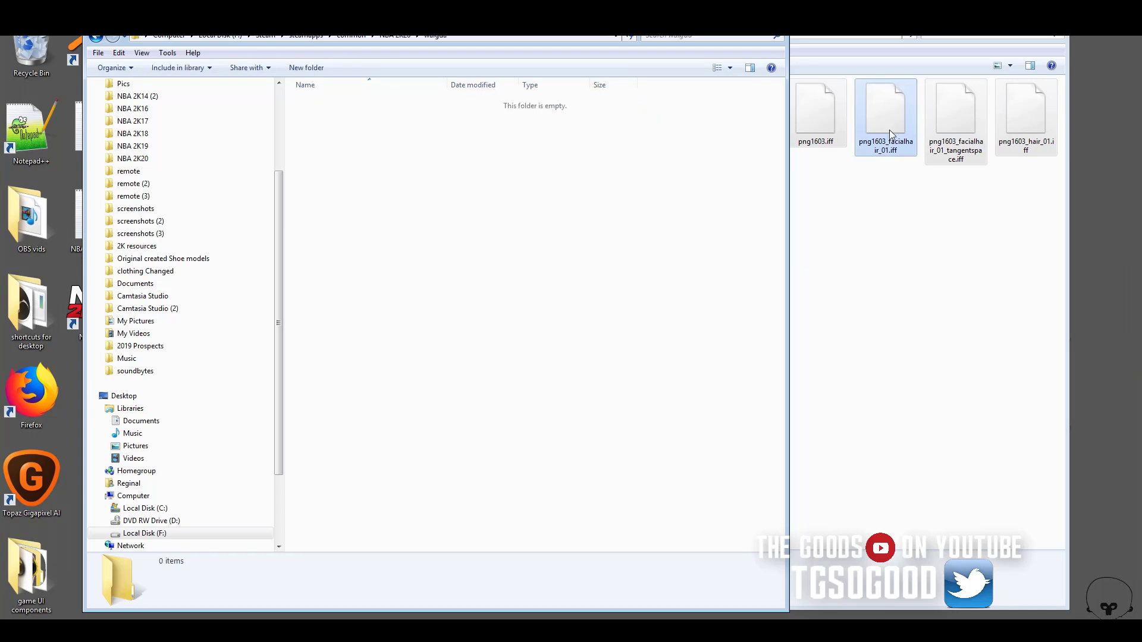
click(531, 255)
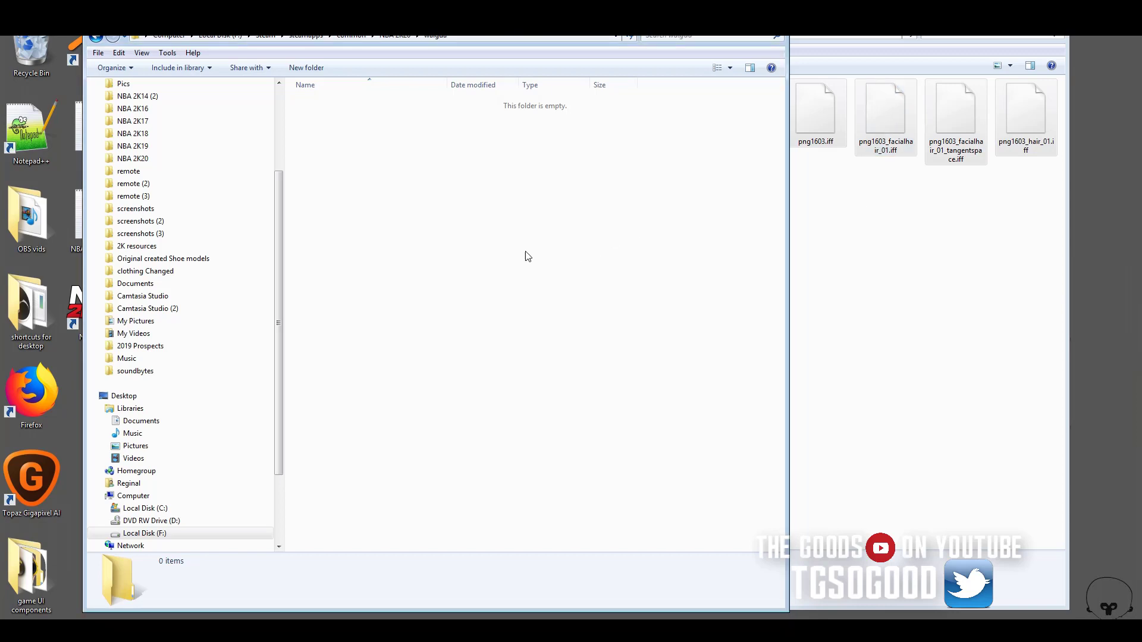
key(ctrl+v)
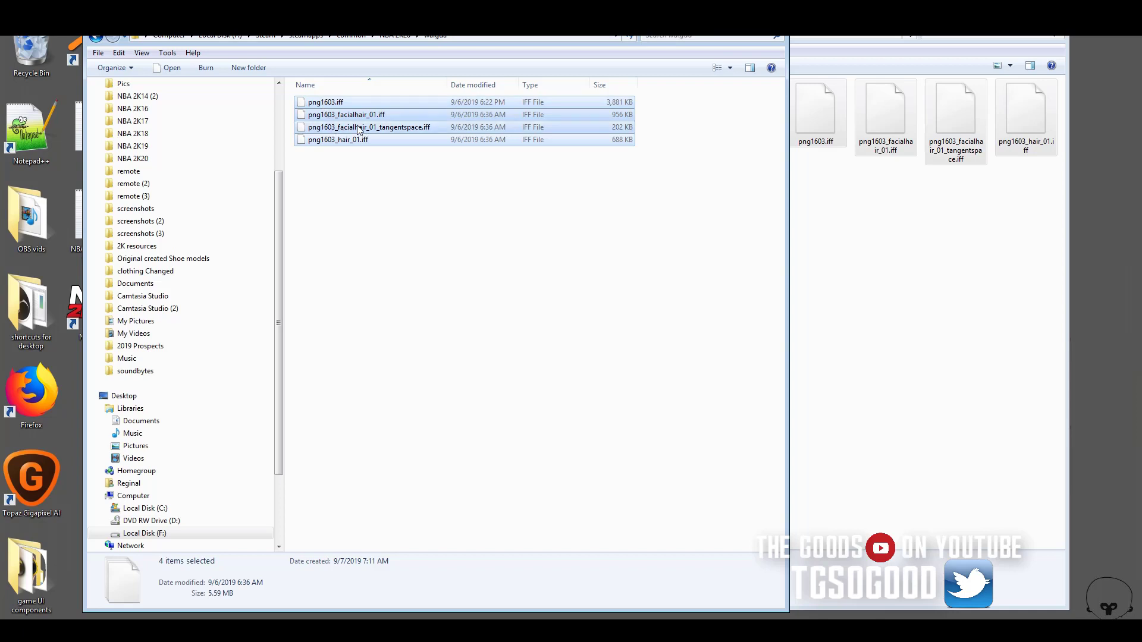
Step: Copy face1603.iff from Downloads into the waigua folder
click(930, 331)
click(660, 108)
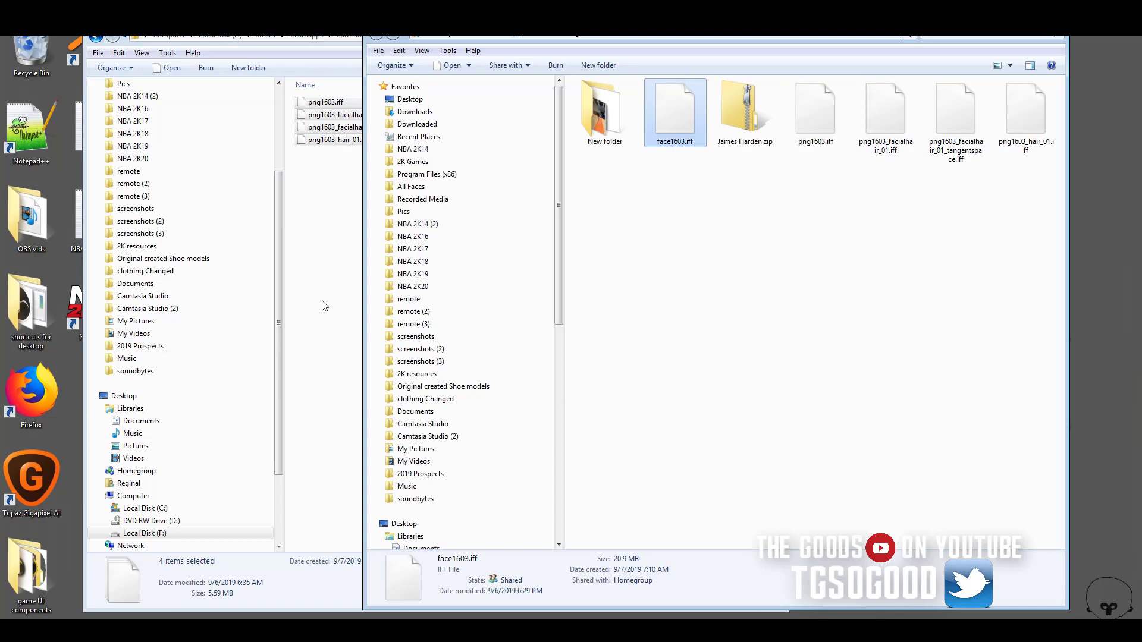
click(321, 222)
key(ctrl+v)
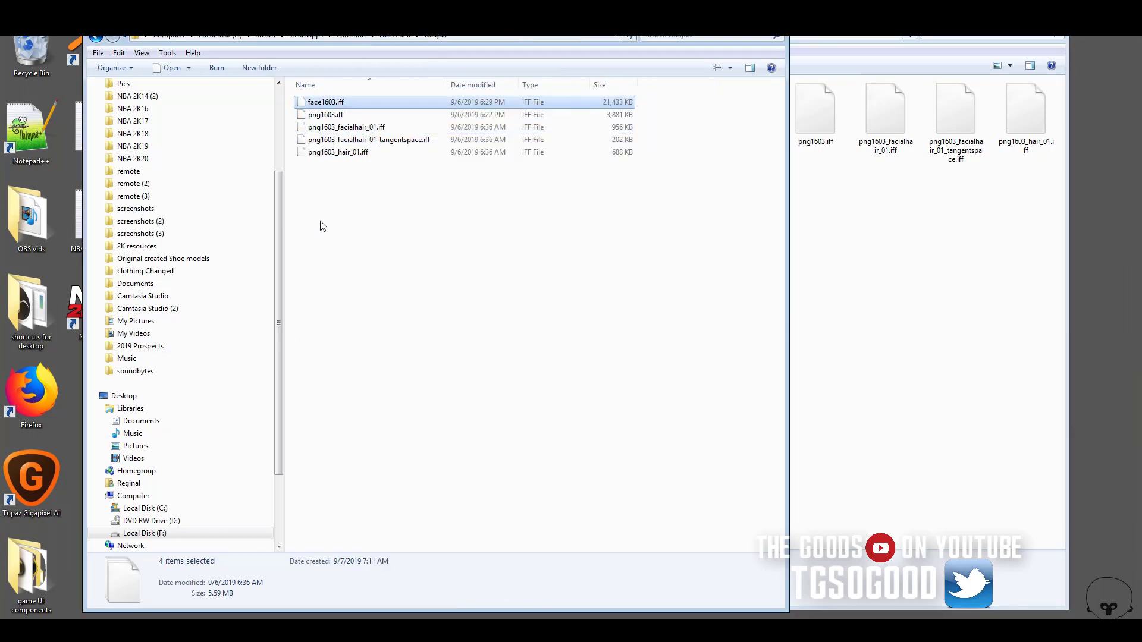
click(463, 265)
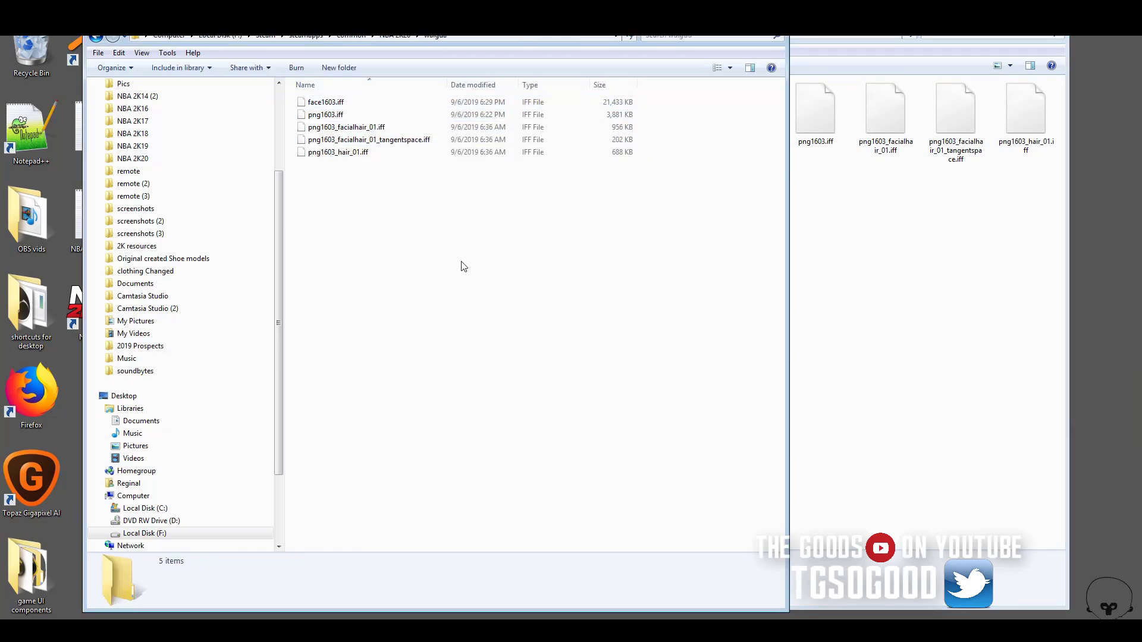